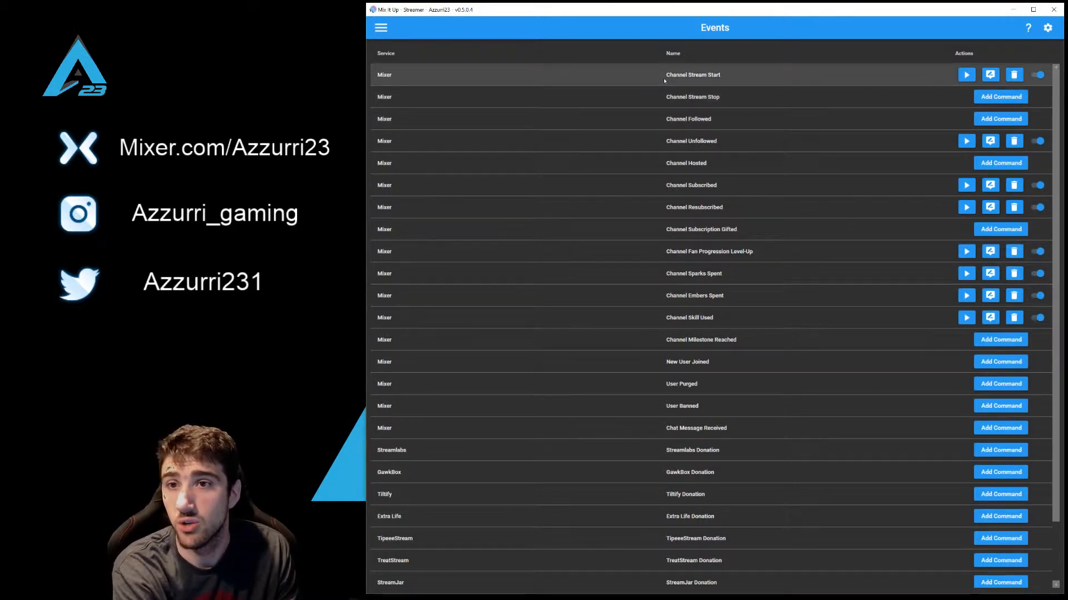
Step: Add a second Discord action with the type Send Message to the Channel Stream Start event's command
left_click(991, 75)
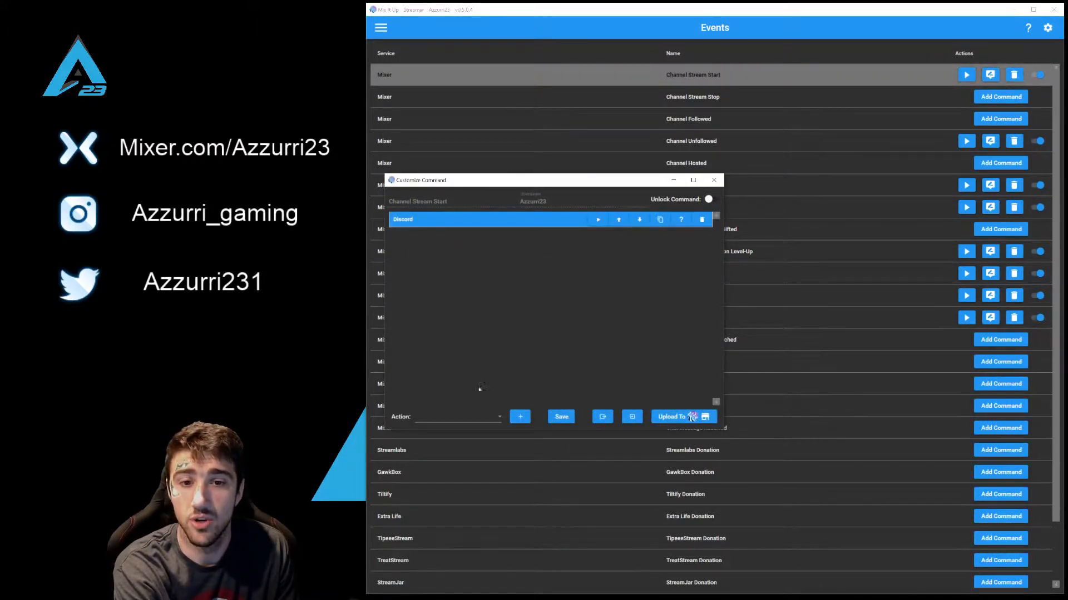
left_click(464, 419)
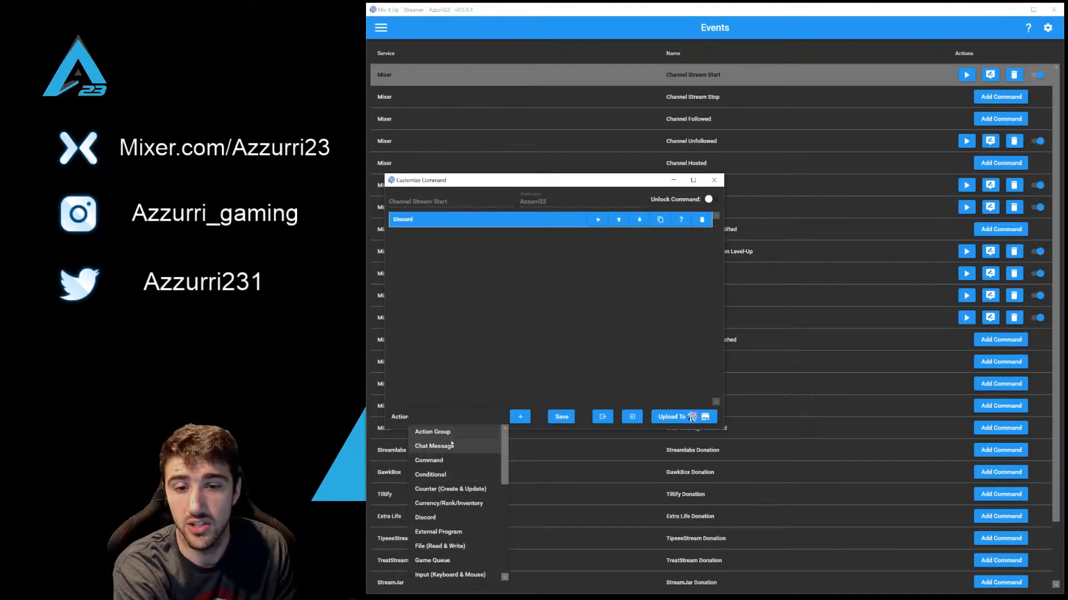
scroll(454, 453, "down", 4)
scroll(459, 467, "up", 4)
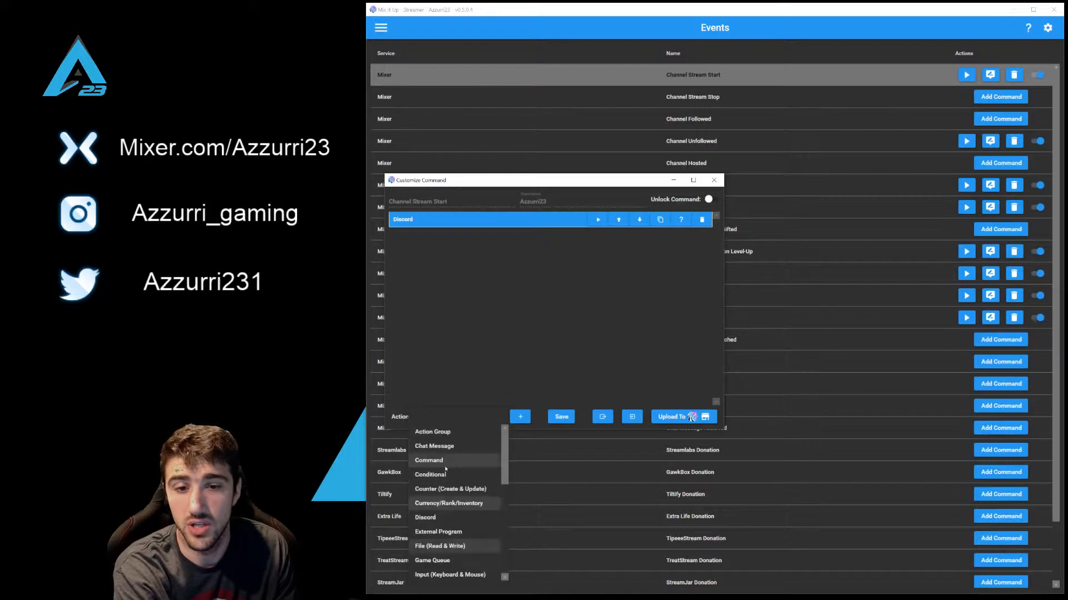
left_click(428, 518)
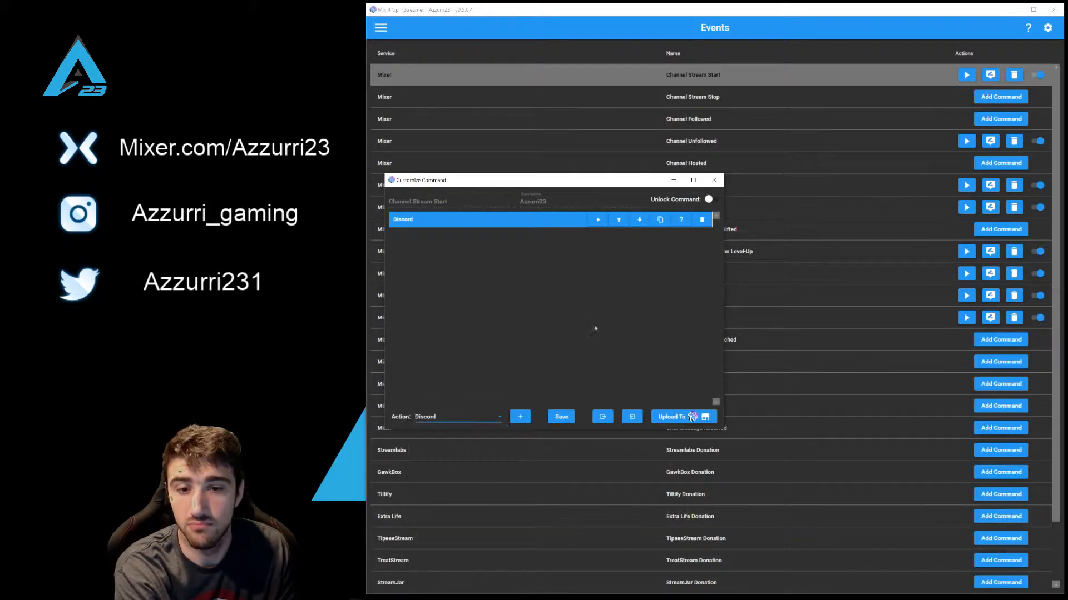
left_click(520, 418)
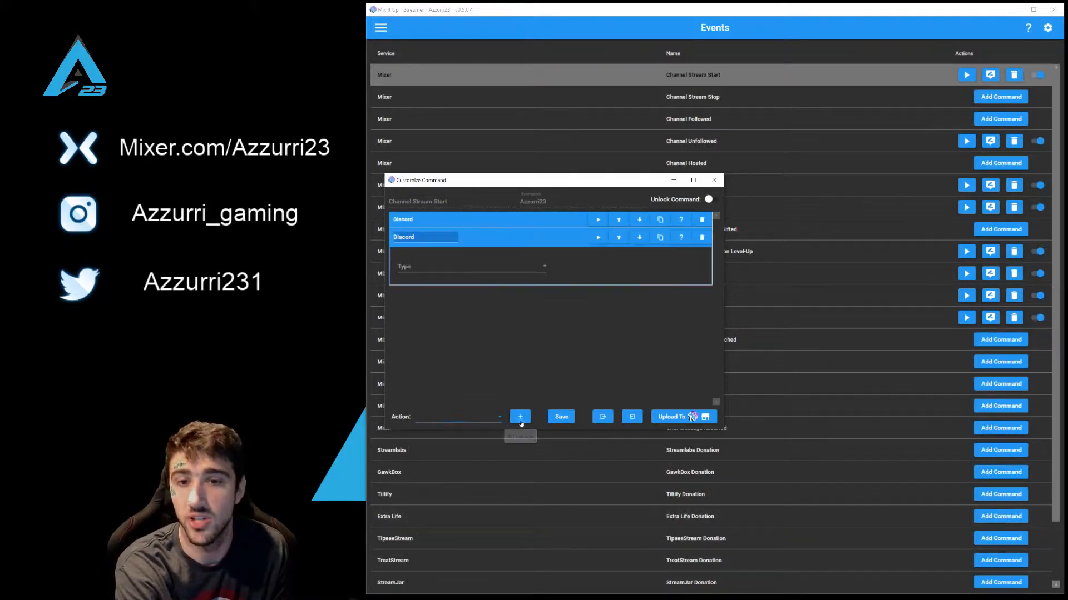
left_click(425, 272)
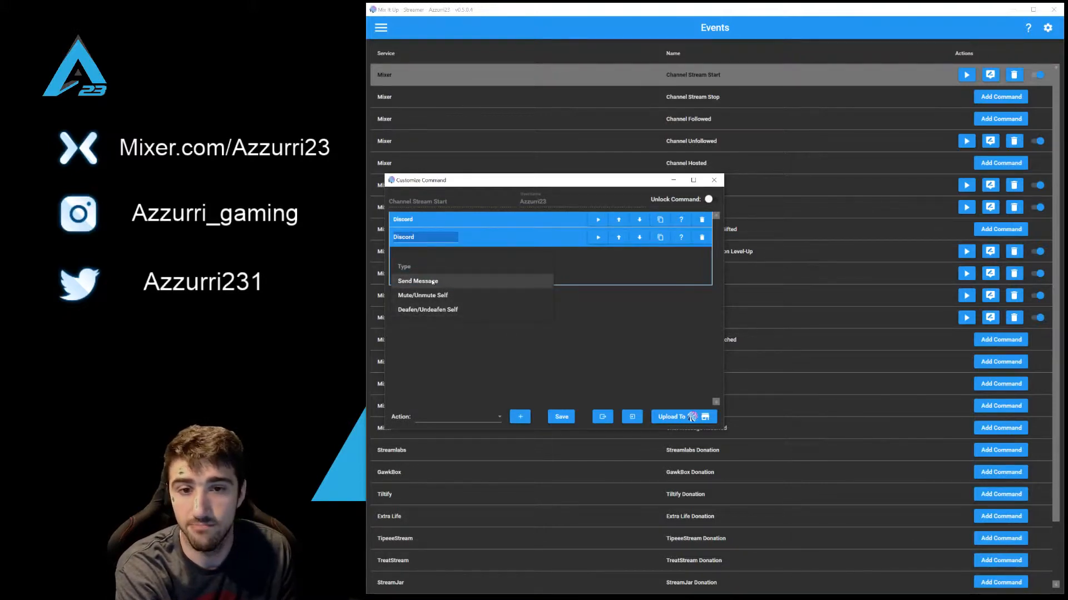
left_click(434, 281)
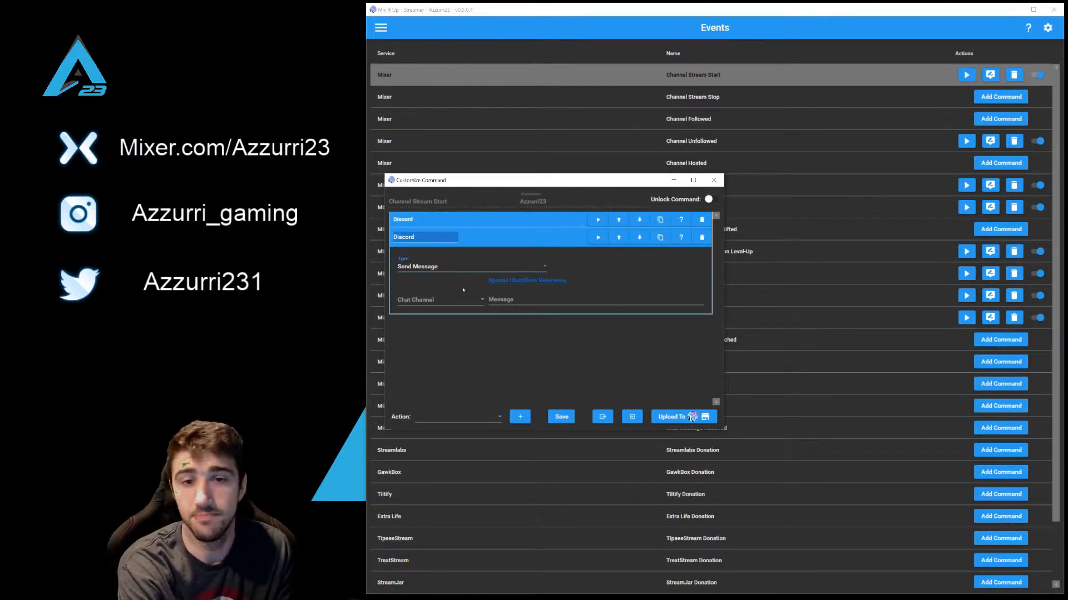
Step: Browse the chat channels available for the new Discord action, and delete that action from the Channel Stream Start command
left_click(436, 301)
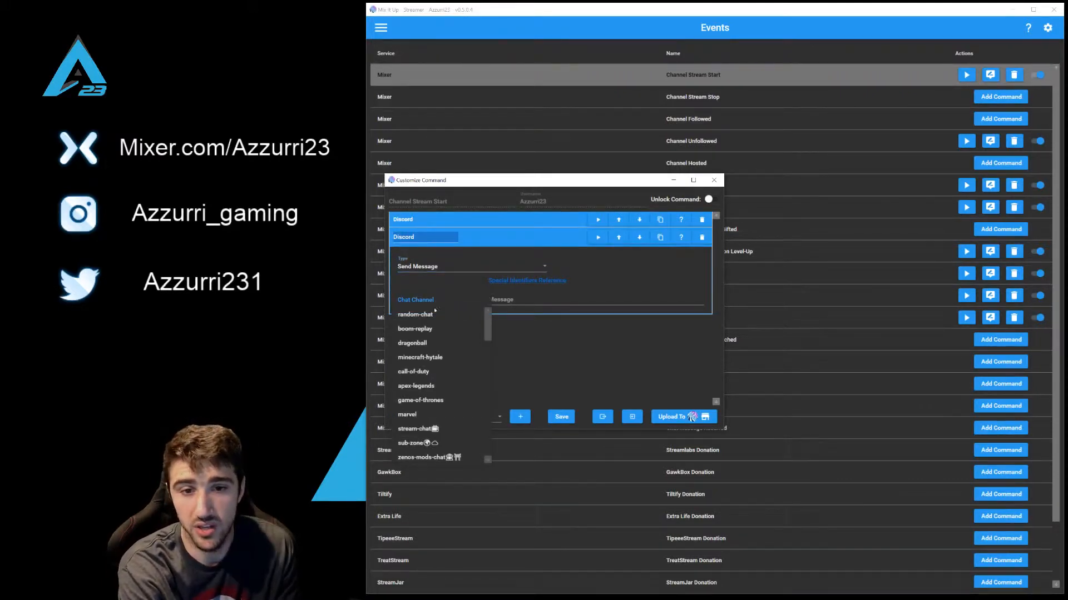
scroll(434, 334, "down", 5)
scroll(435, 334, "up", 5)
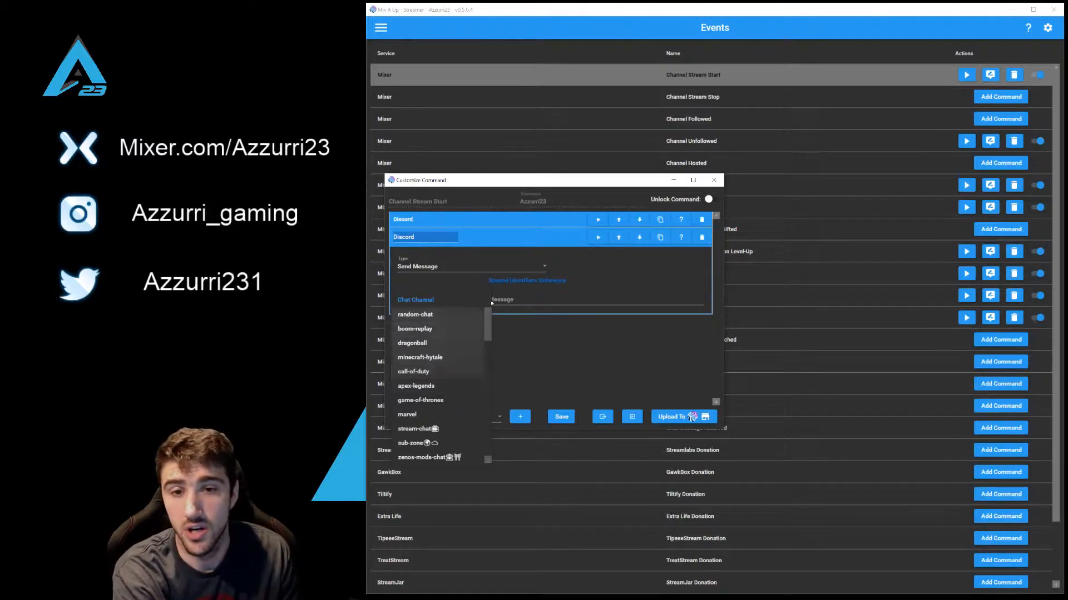
left_click(499, 243)
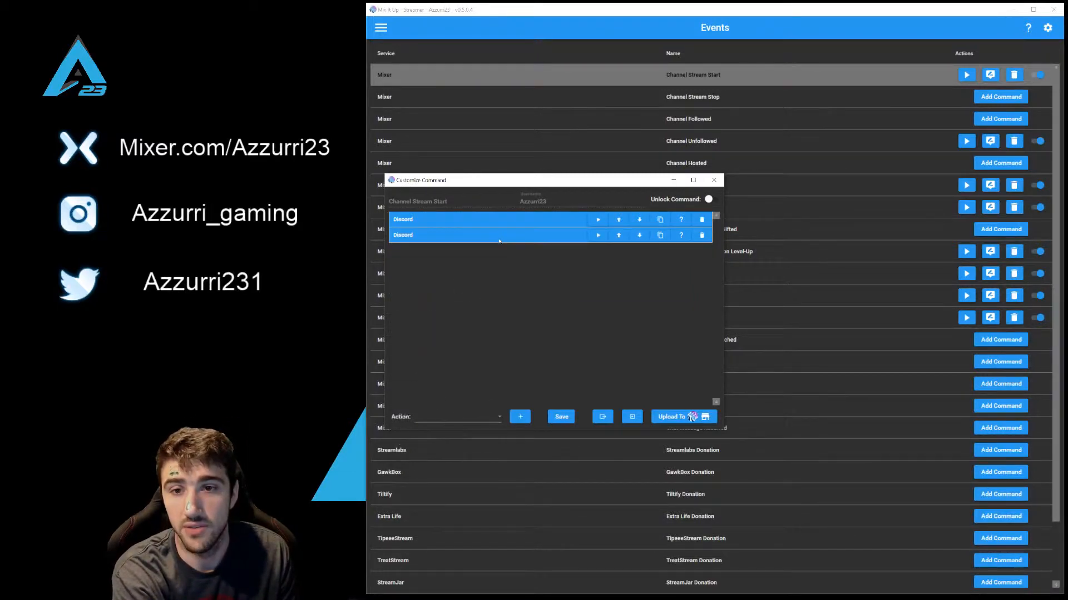
left_click(701, 235)
Step: Review the chat channel and message of the remaining Discord action, and save the Channel Stream Start command
left_click(502, 225)
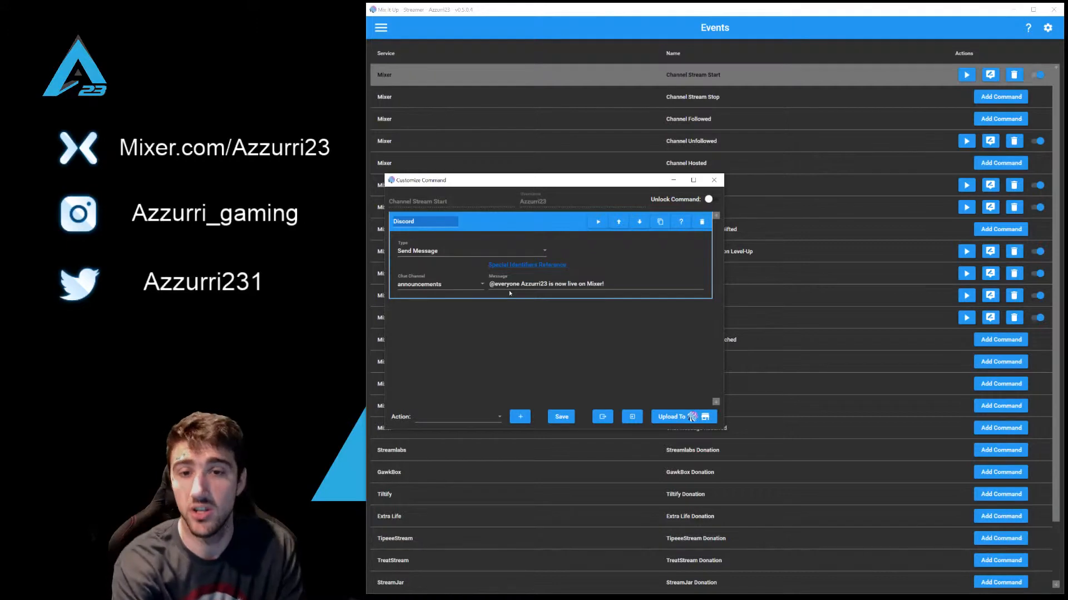
left_click(524, 228)
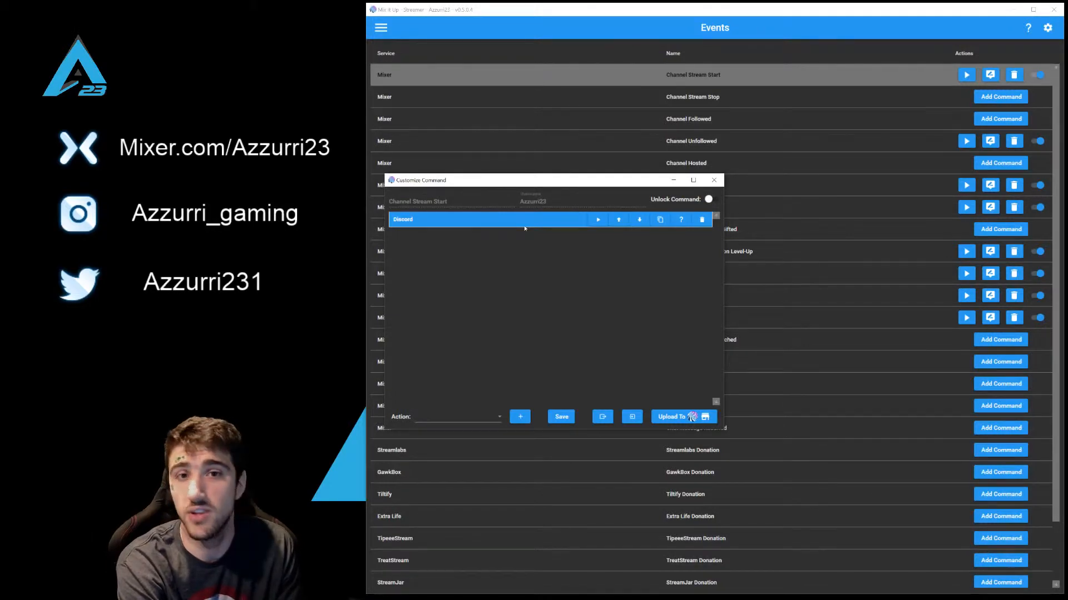
left_click(562, 416)
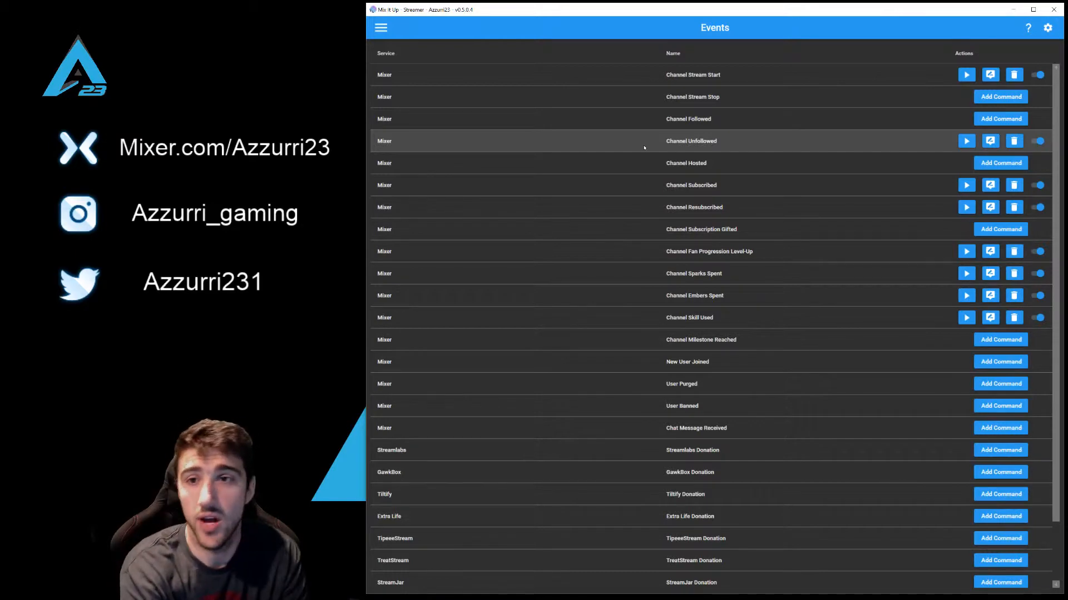
Step: Open the Channel Unfollowed event's command and review its Discord action's type, chat channel and message
left_click(989, 141)
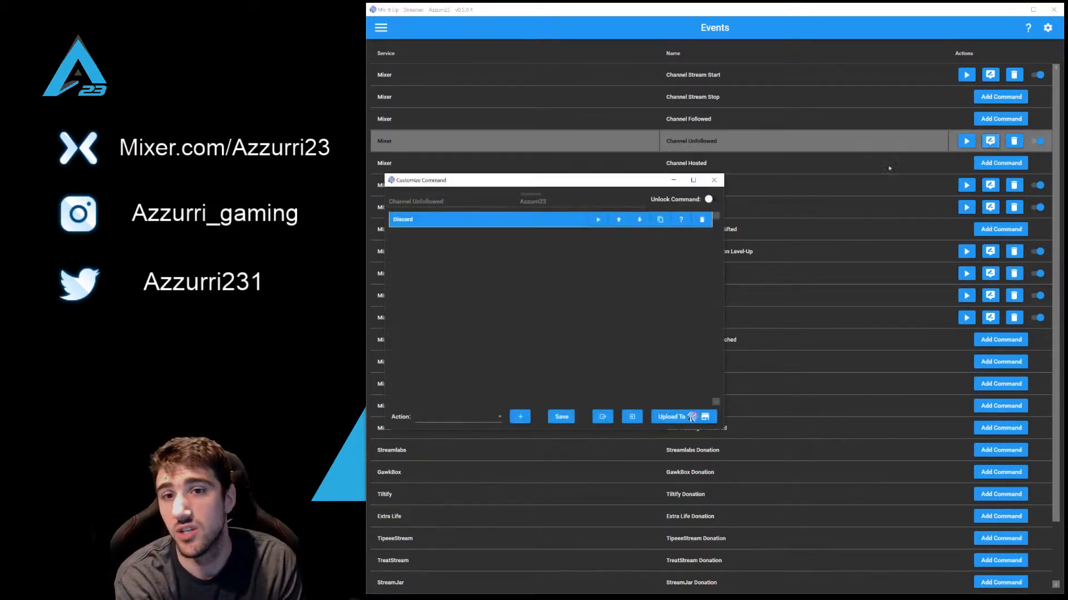
left_click(453, 224)
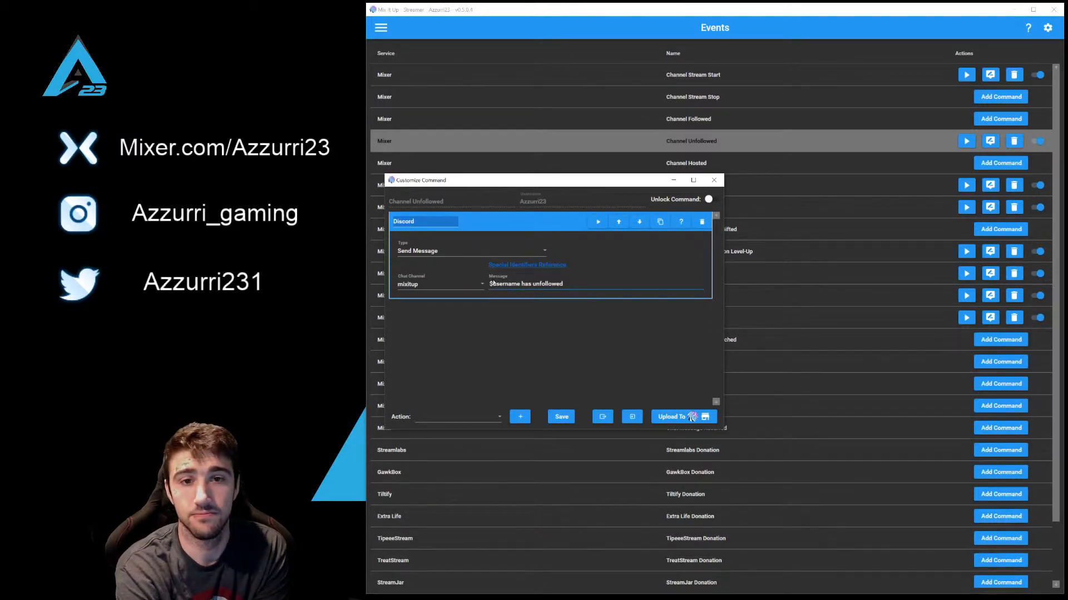
left_click(490, 222)
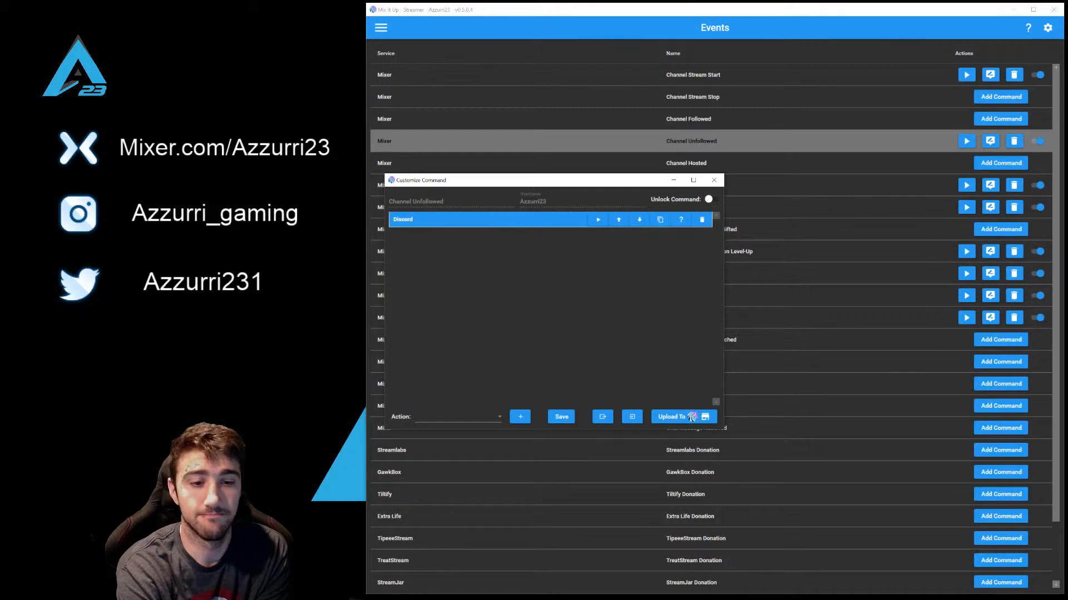
Step: Switch to Discord and examine the bot's messages in the announcements and mixitup channels, and return to Mix It Up
key("alt+Tab")
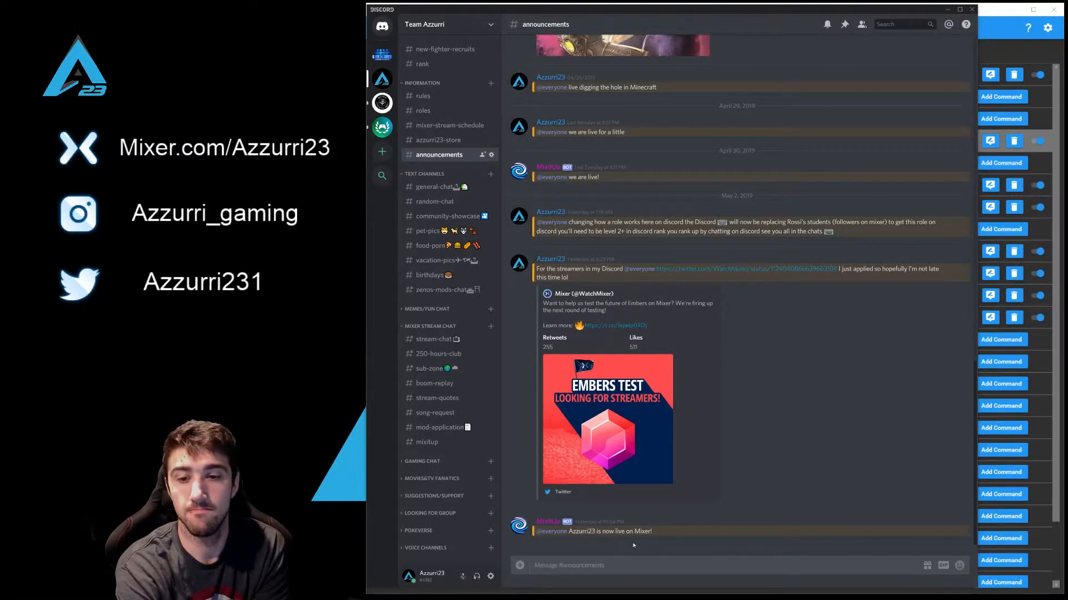
left_click(427, 442)
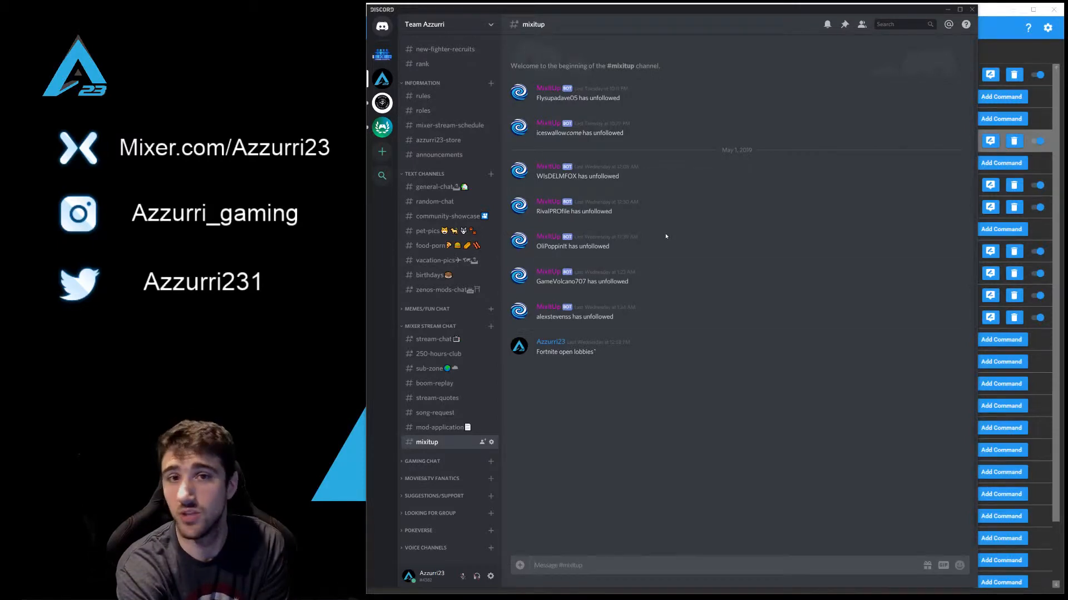
left_click(948, 10)
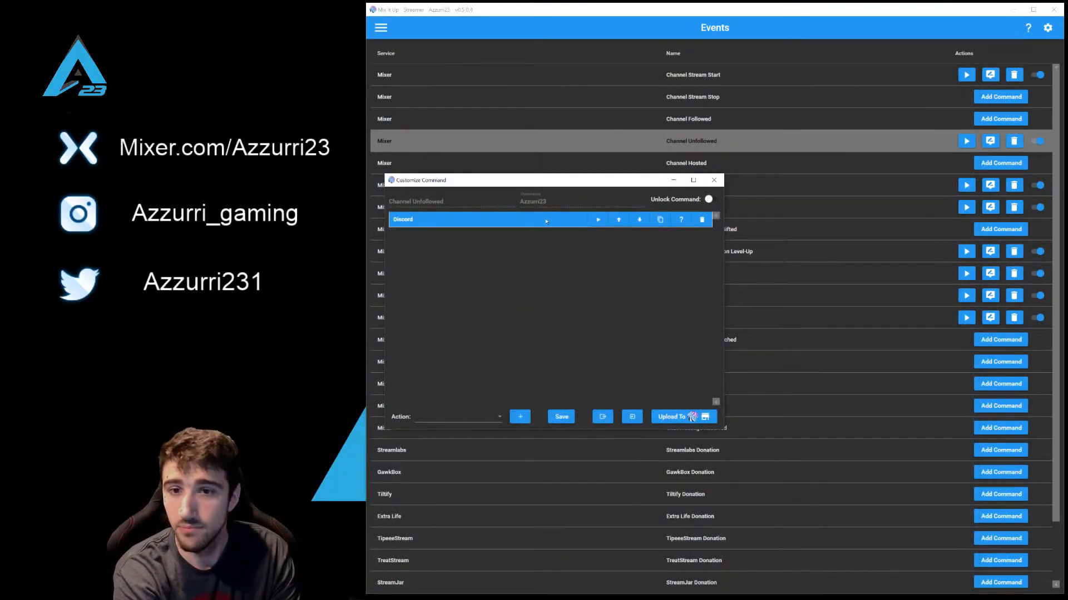
Step: Recheck the Discord action's chat channel and message in the Channel Unfollowed command, and save the command
left_click(546, 220)
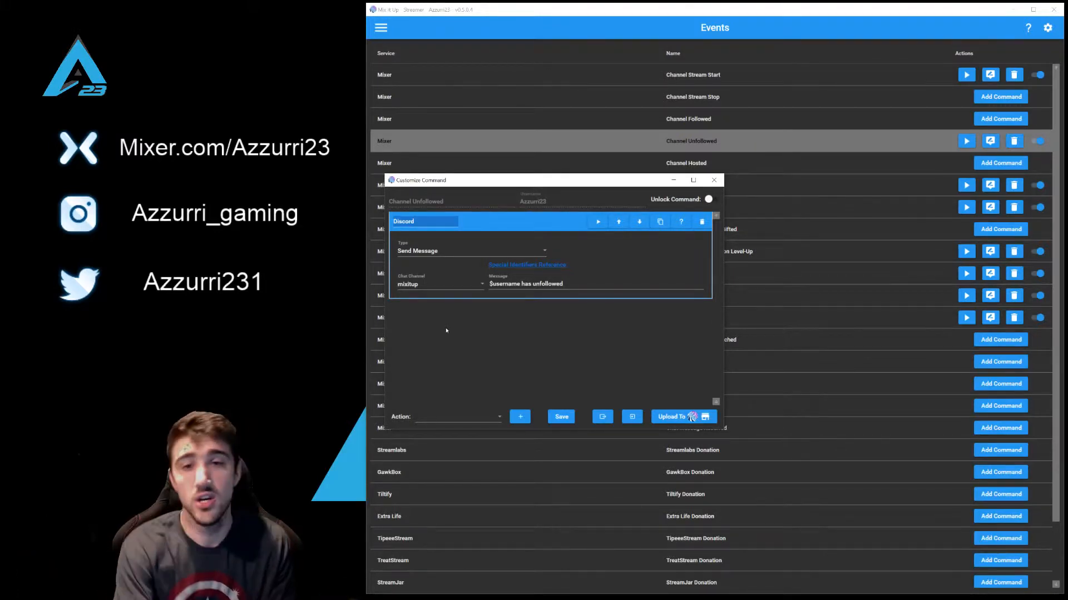
left_click(560, 418)
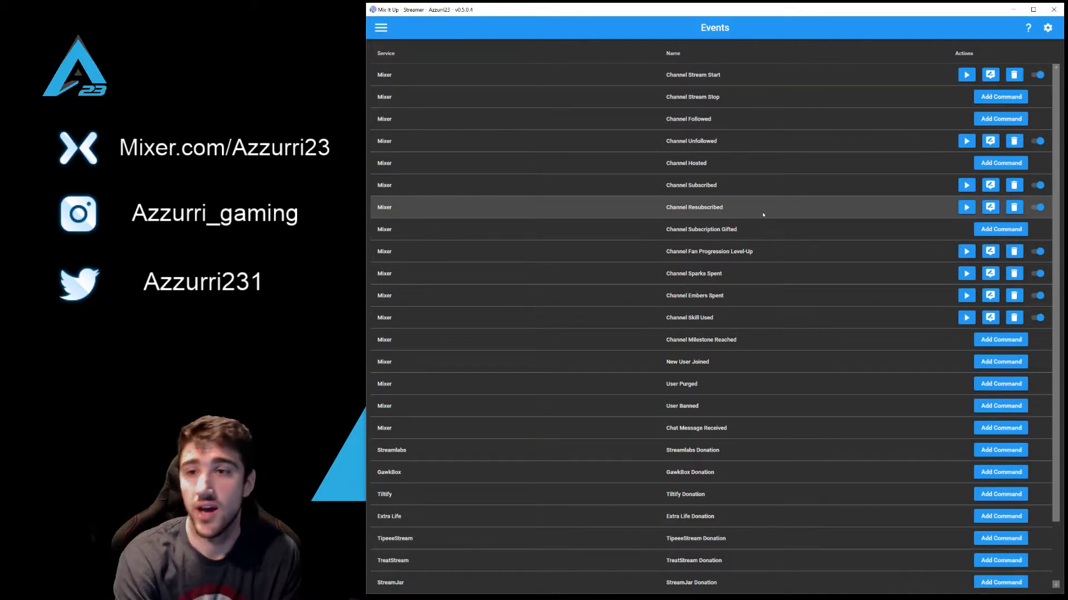
Step: Review the Discord action's channel and message in the Channel Subscribed event's command, and save the command
left_click(991, 185)
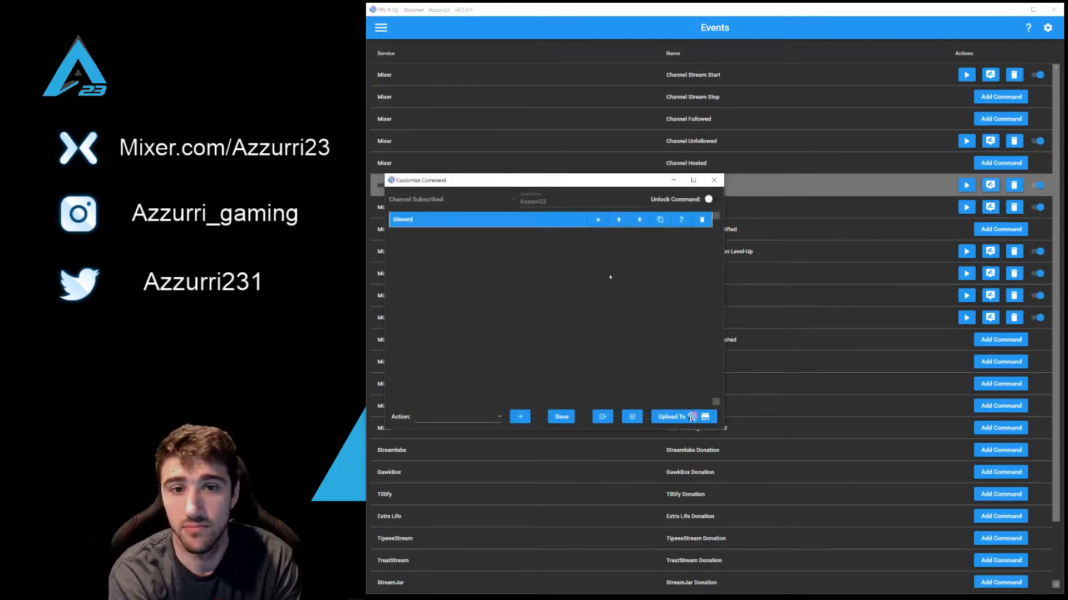
left_click(492, 222)
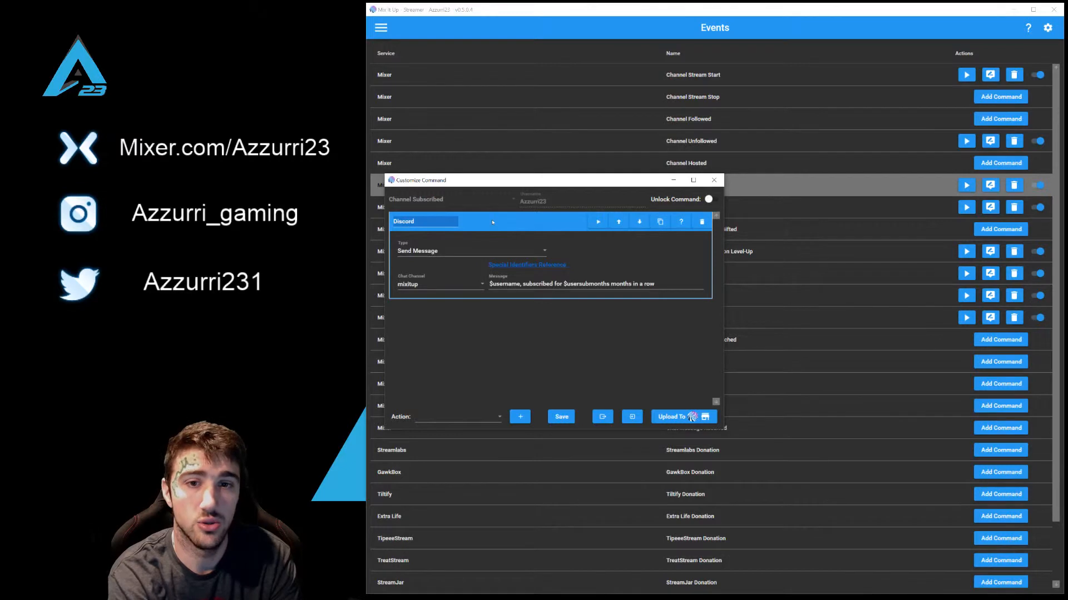
left_click(492, 222)
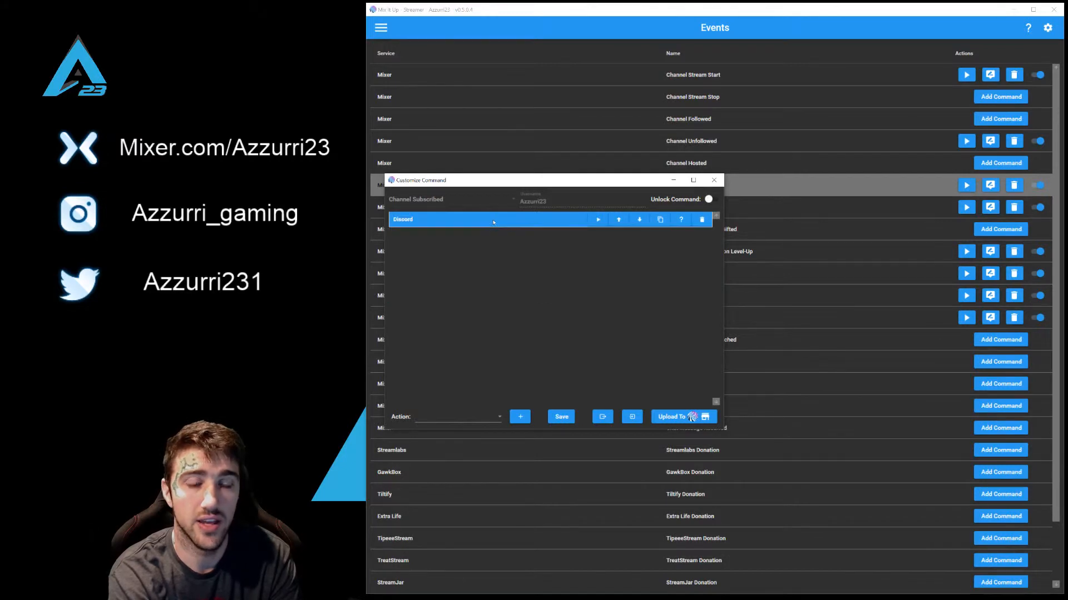
left_click(563, 417)
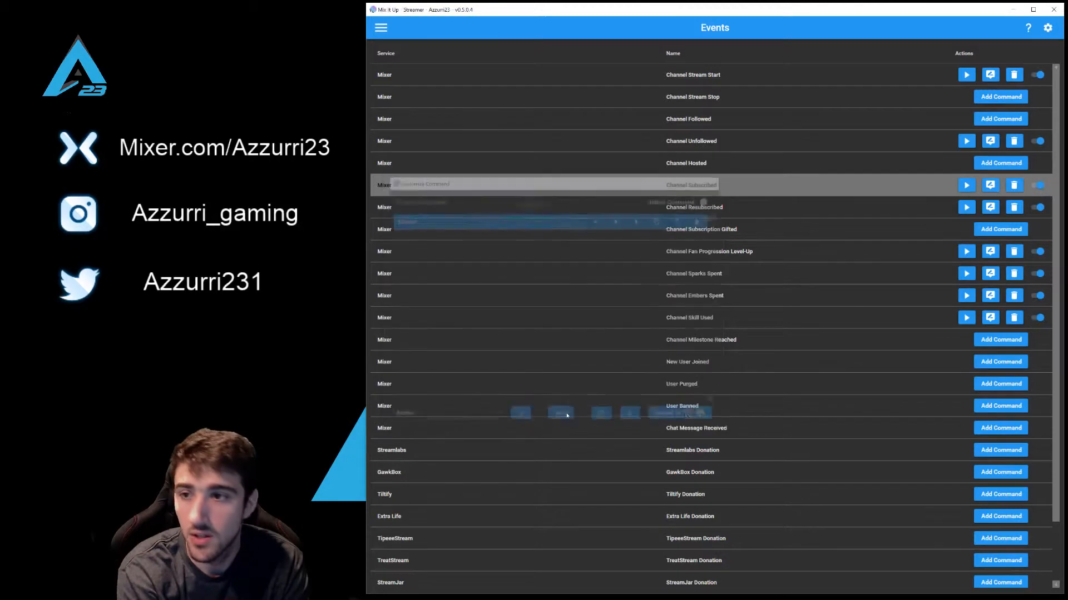
Step: Review the Discord action's channel and message in the Channel Resubscribed event's command, and save the command
left_click(987, 207)
left_click(469, 221)
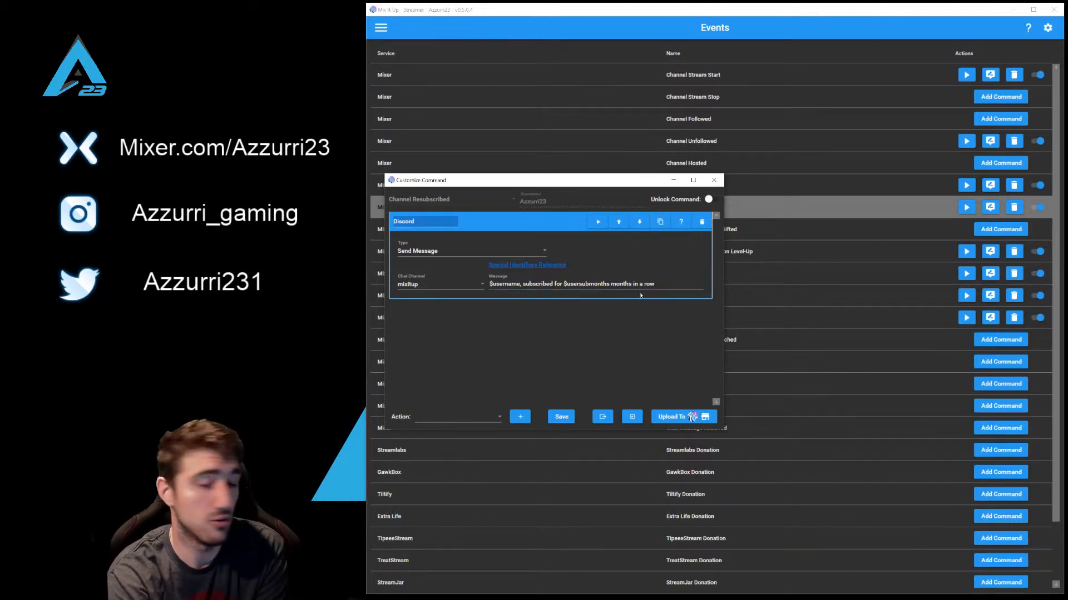
left_click(561, 417)
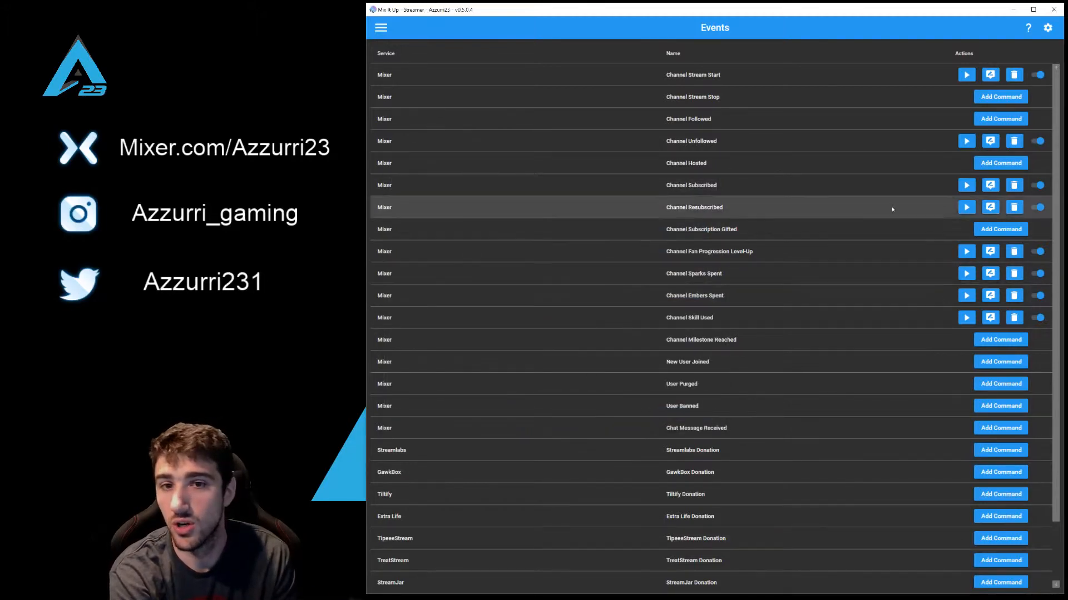
Step: Test-run the Discord Send Message action in the Channel Subscribed event's command, and save the command
left_click(987, 186)
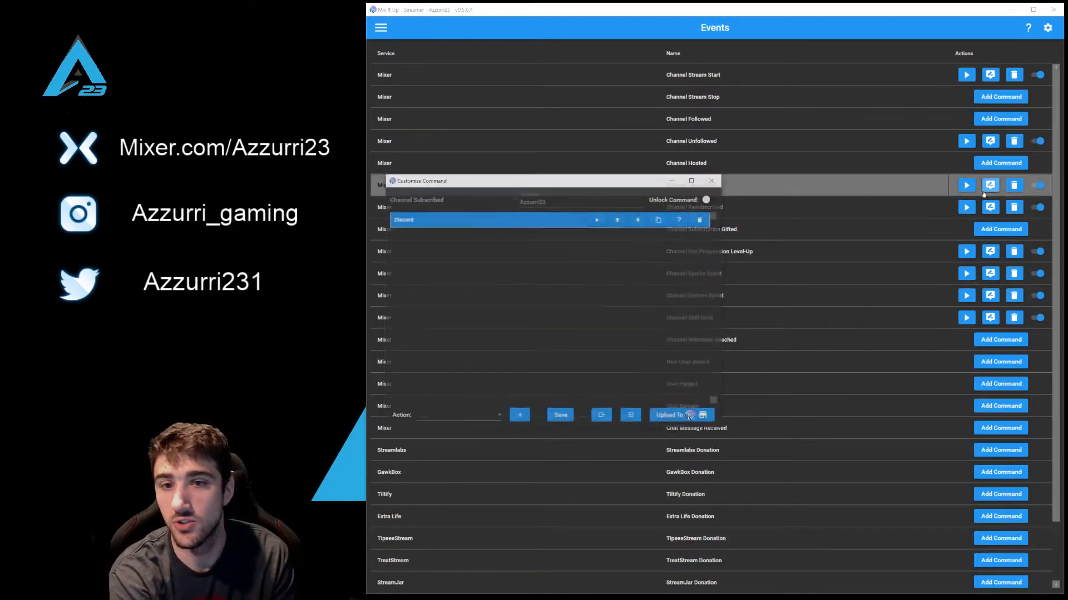
left_click(498, 226)
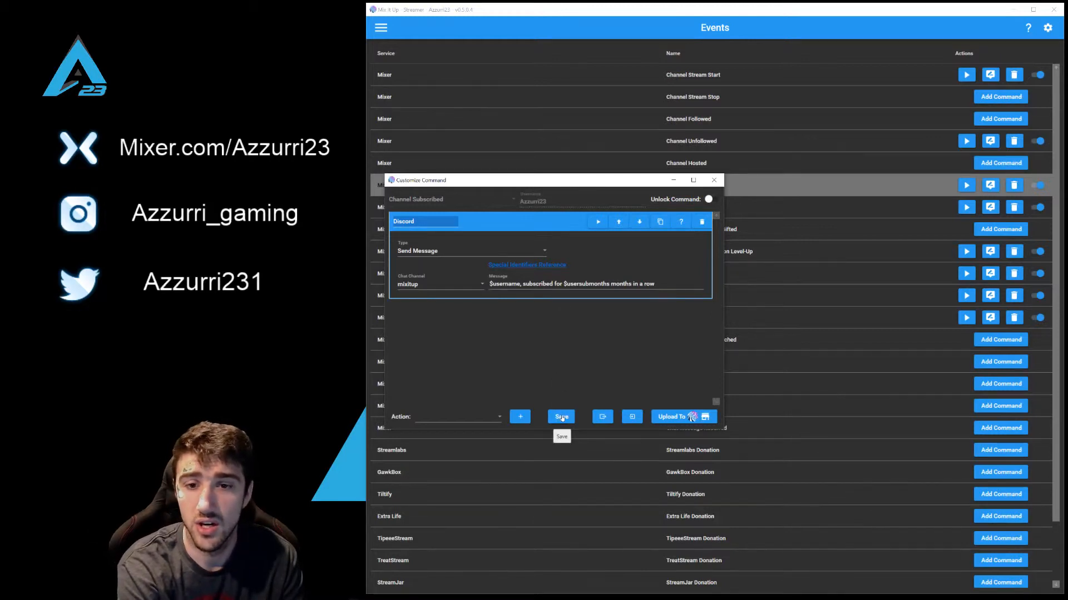
left_click(597, 221)
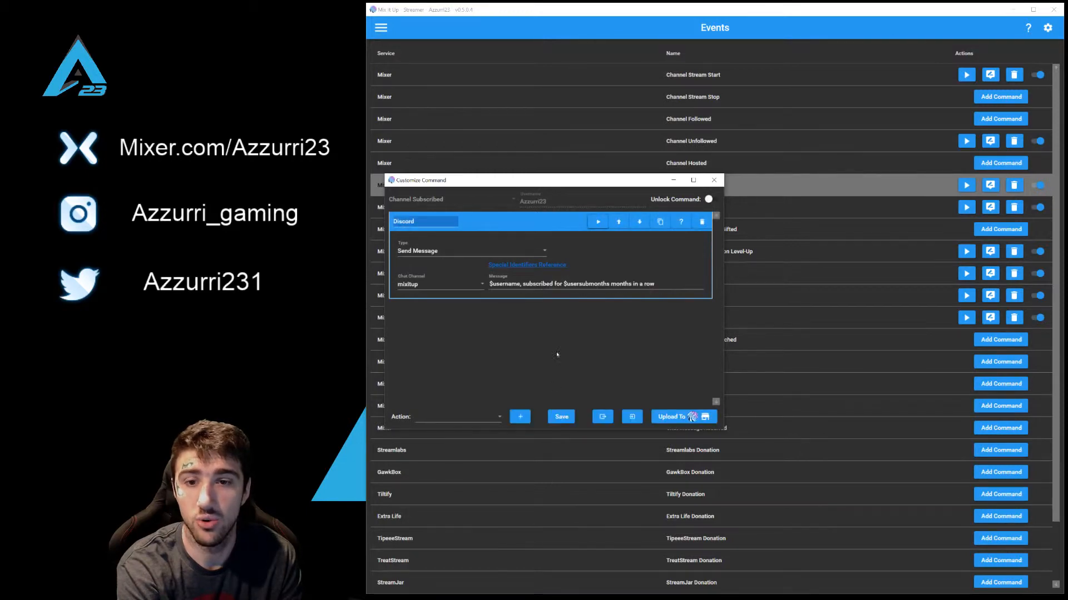
left_click(559, 418)
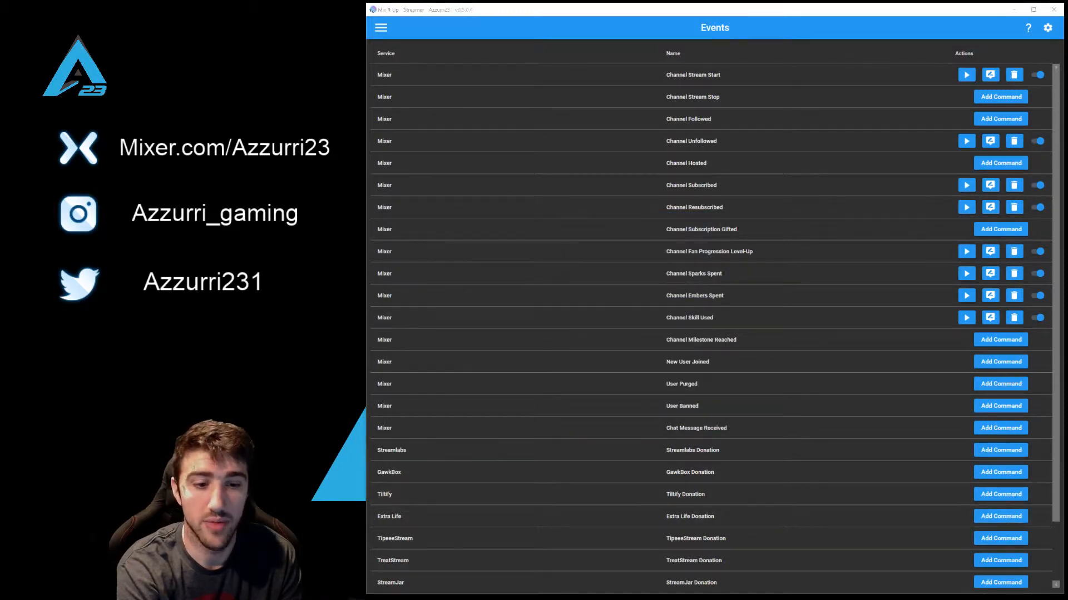
Step: Switch to Discord to check the mixitup channel for the test subscription message, and return to Mix It Up
key("alt+Tab")
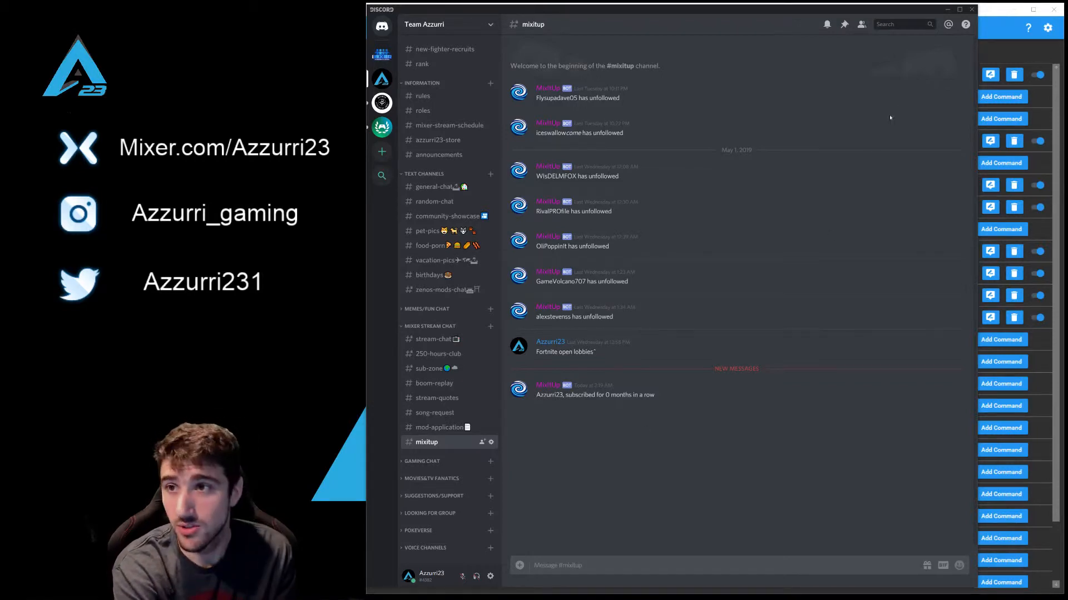
left_click(946, 10)
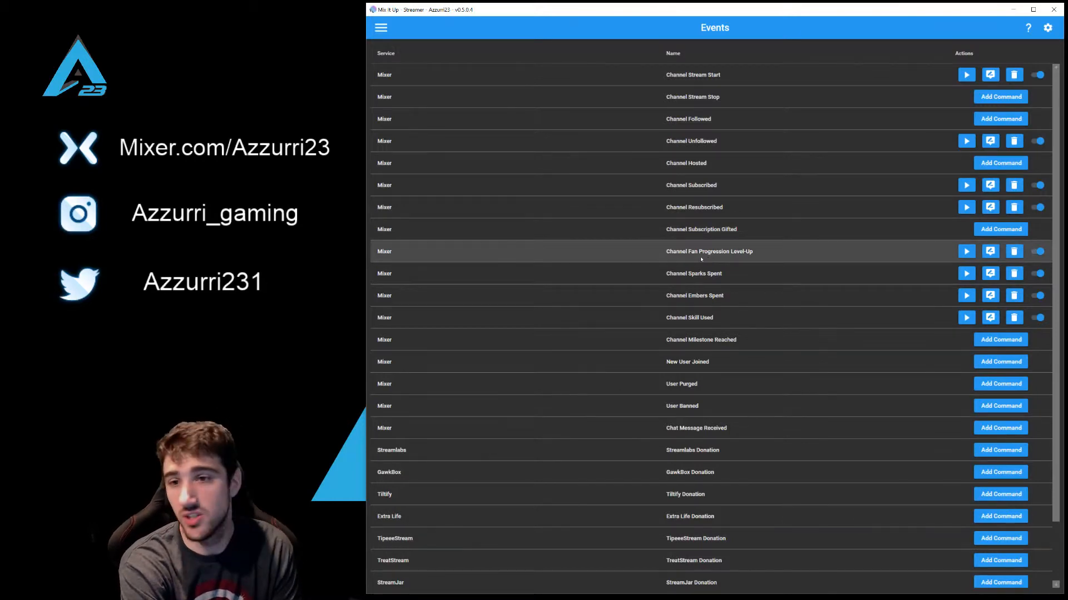
Step: Review the Chat action's message in the Channel Fan Progression Level-Up event's command and the action types that can be added
left_click(990, 253)
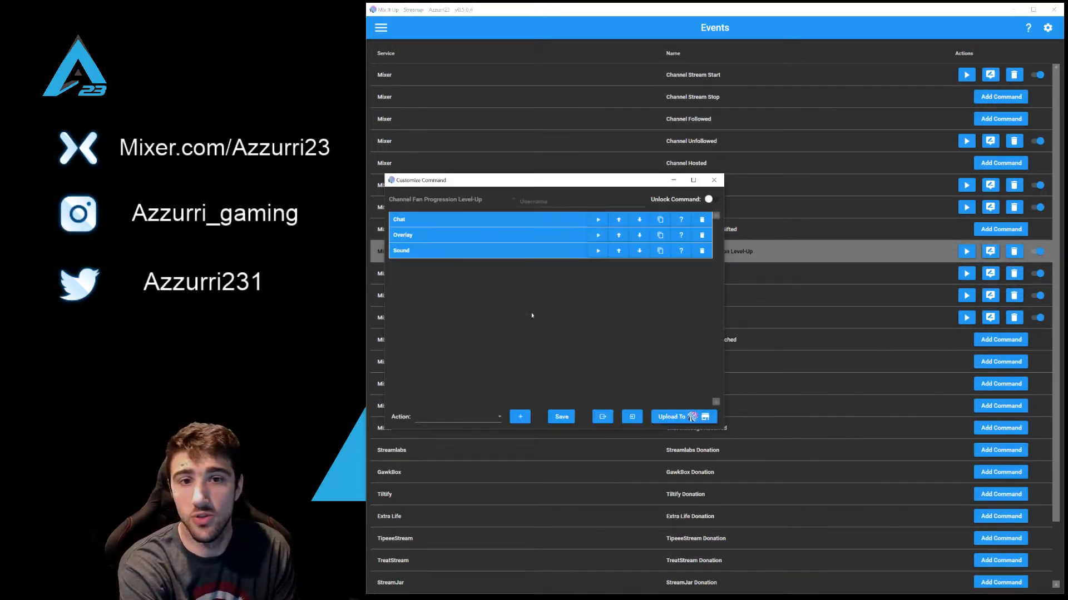
left_click(428, 224)
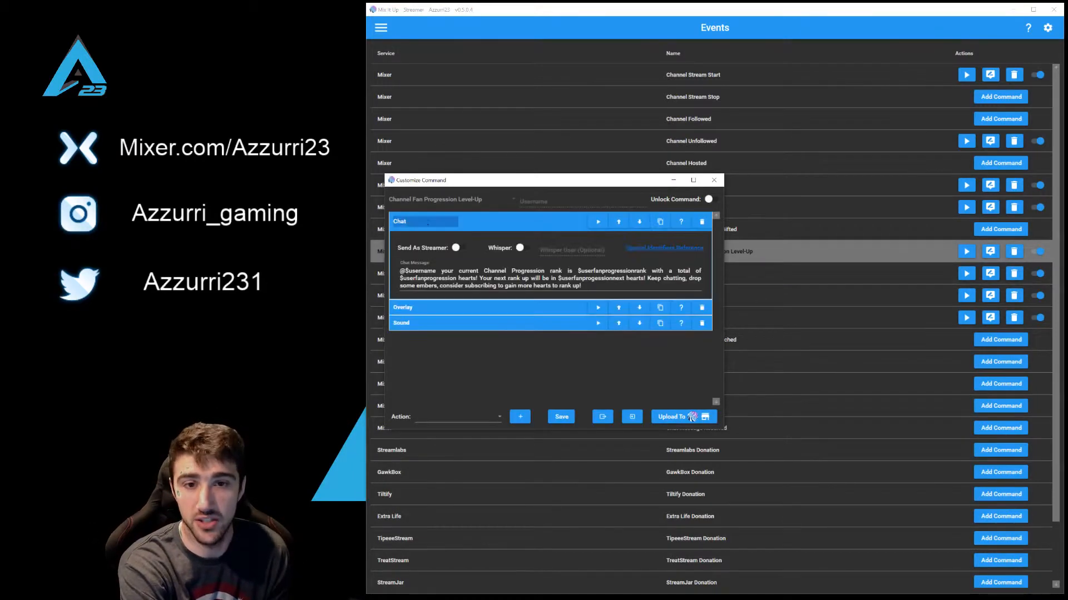
left_click(471, 421)
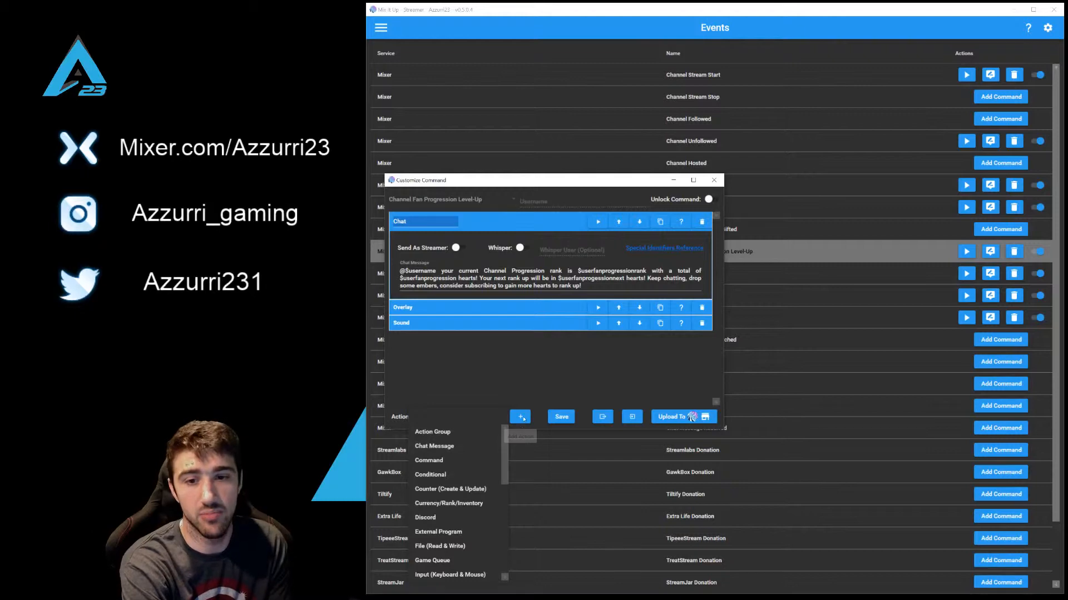
left_click(571, 404)
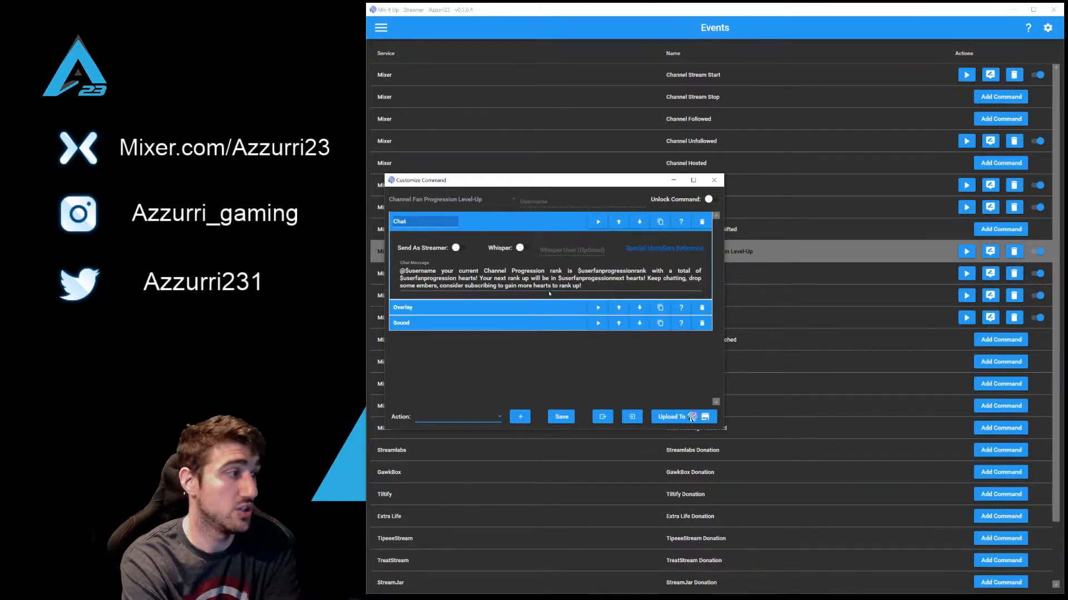
left_click(510, 222)
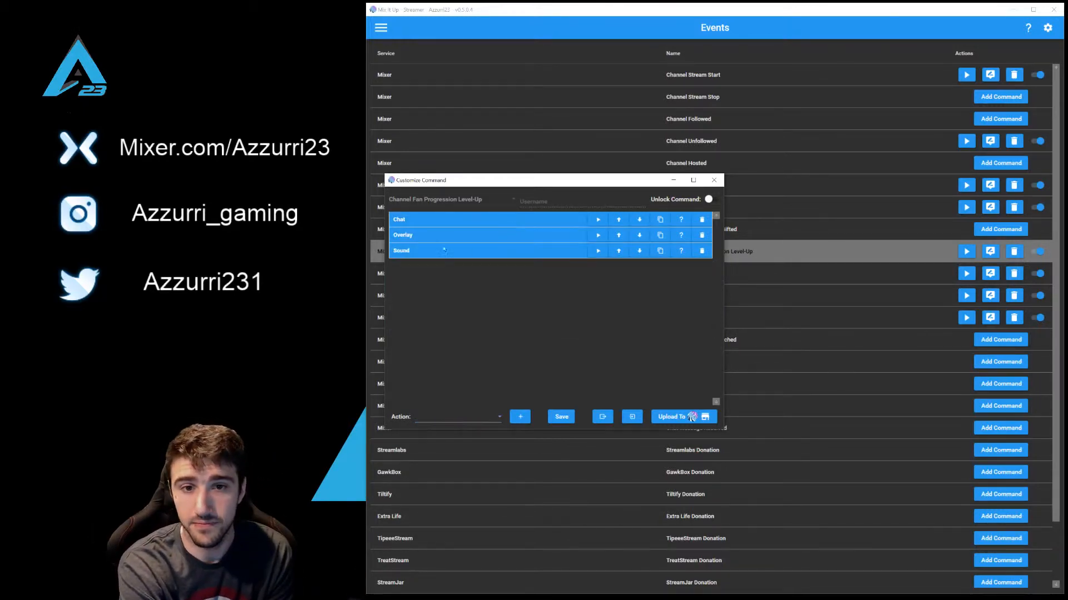
Step: Review the Overlay action's settings in the Channel Fan Progression Level-Up command, including the available overlay types, keeping Image selected
left_click(497, 237)
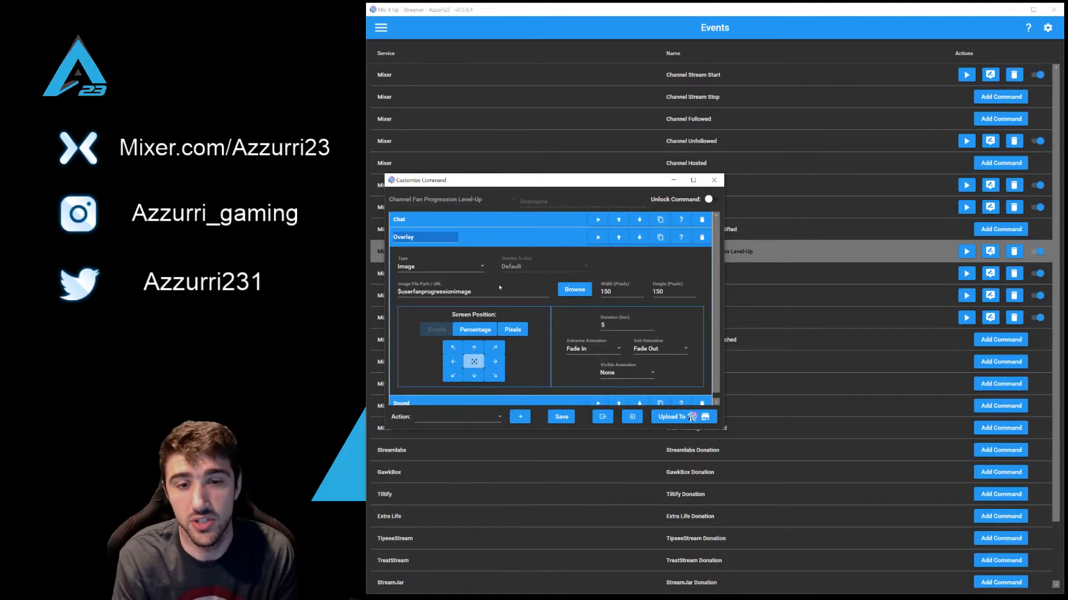
left_click(476, 268)
left_click(423, 270)
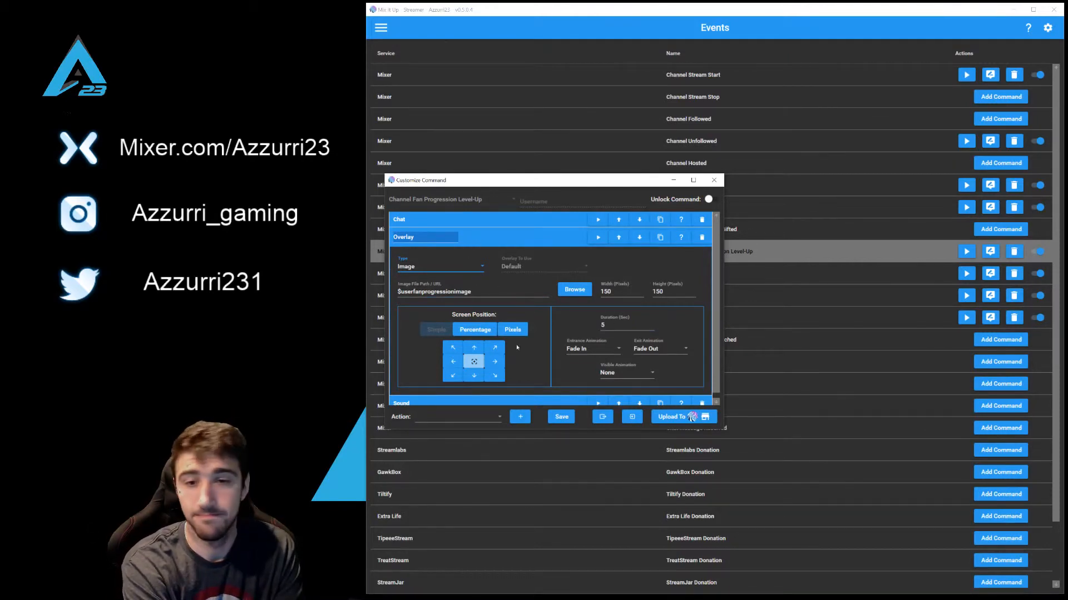
left_click(479, 240)
Step: Review and test-play the Sound action in the Channel Fan Progression Level-Up command, and save the command
left_click(438, 255)
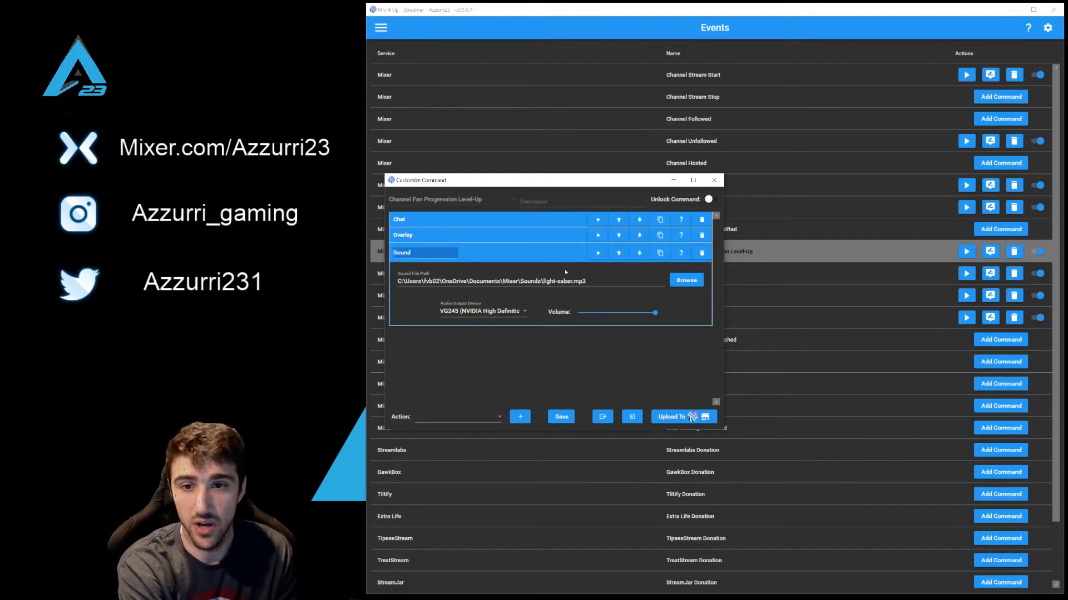
left_click(598, 259)
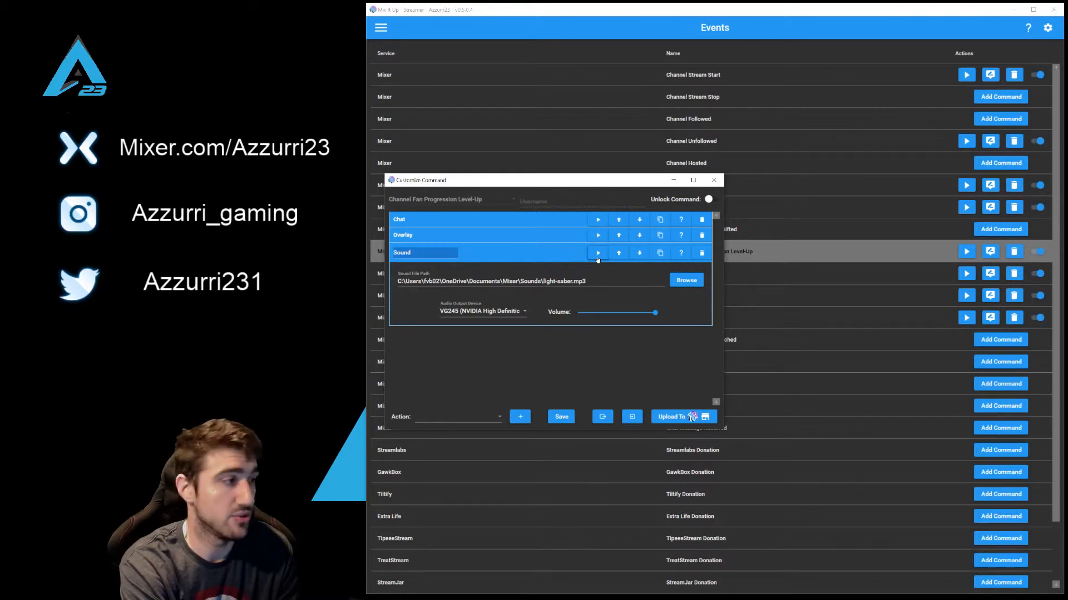
left_click(517, 256)
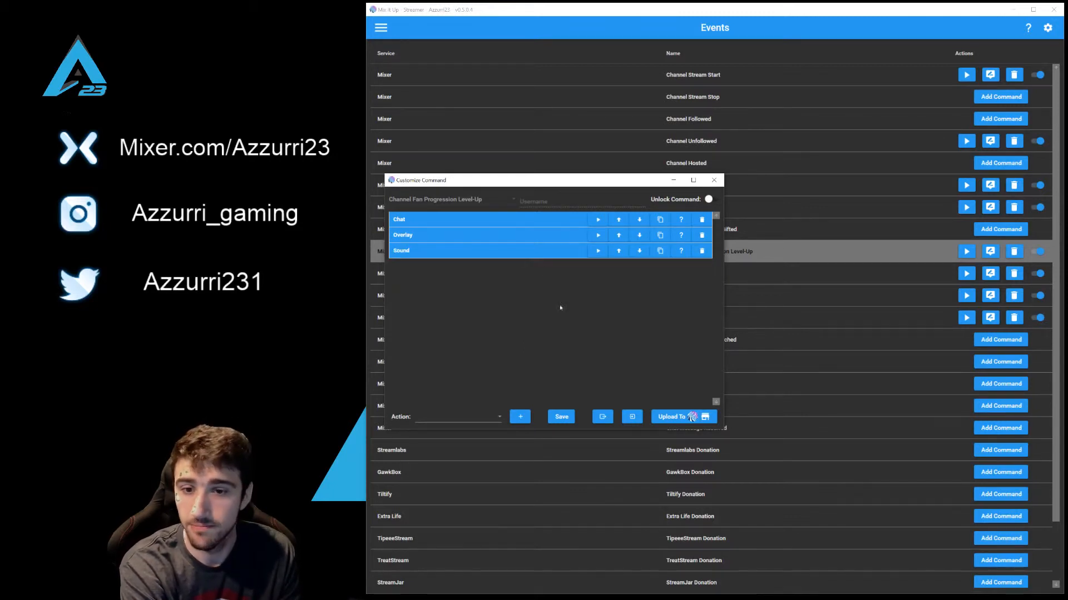
left_click(561, 412)
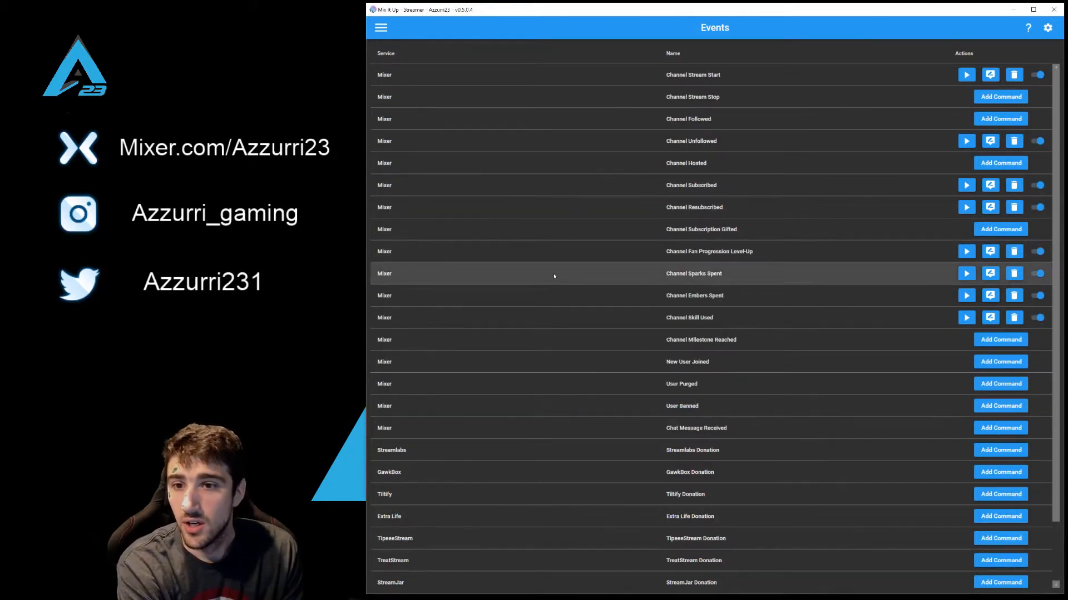
Step: Review the Currency/Rank/Inventory action in the Channel Sparks Spent and Channel Embers Spent events' commands, saving each command
left_click(995, 278)
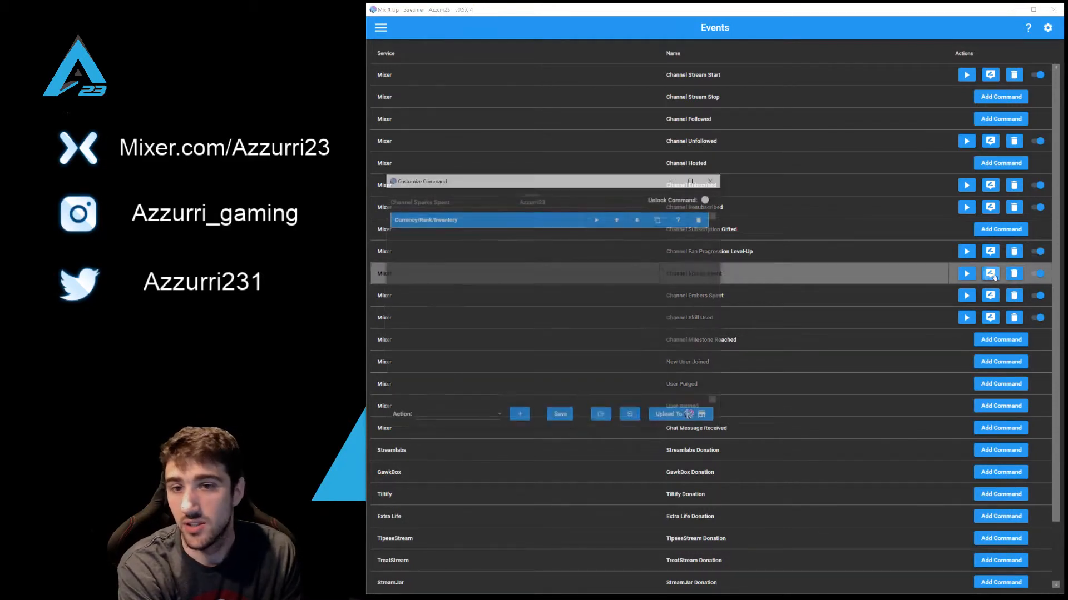
left_click(487, 223)
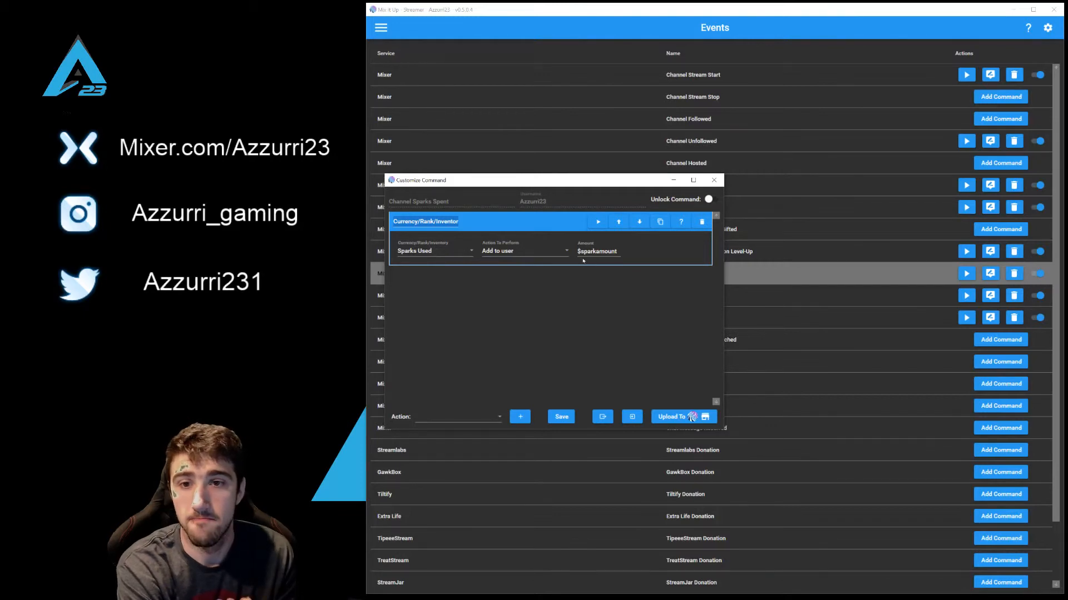
left_click(520, 223)
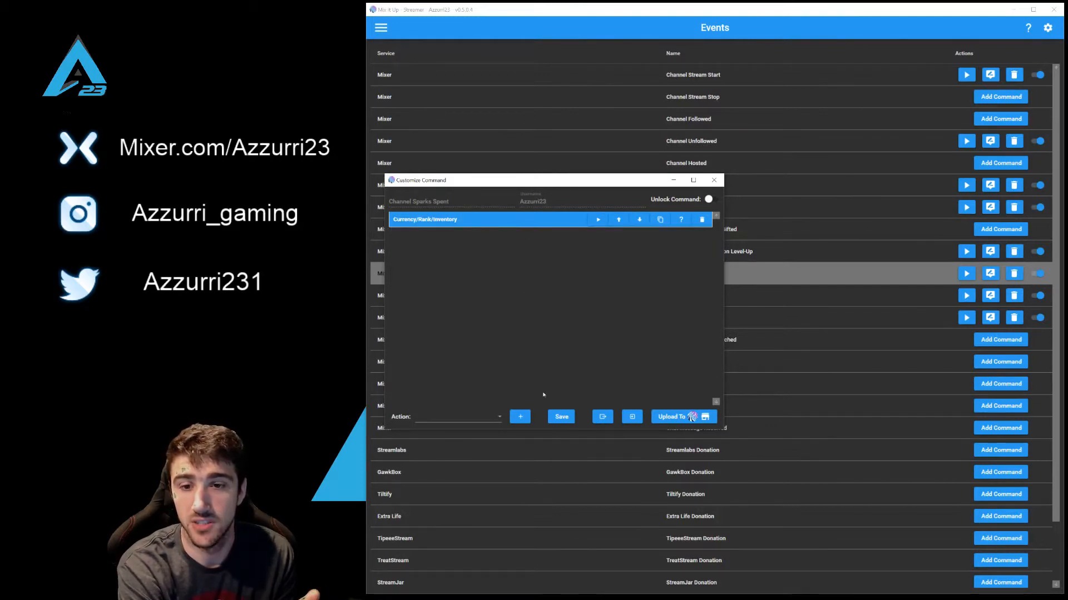
left_click(561, 416)
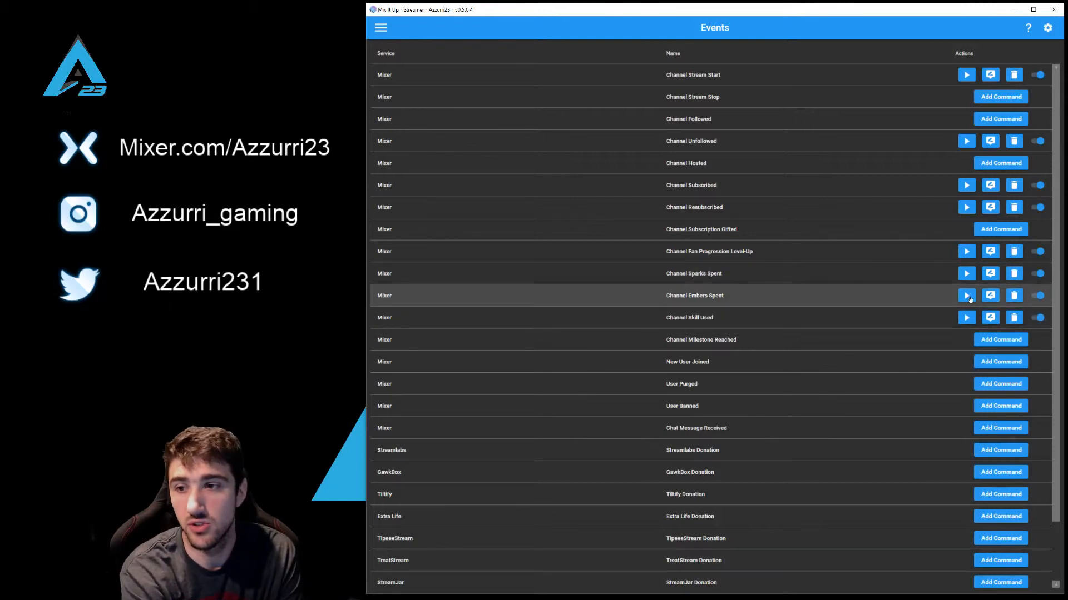
left_click(989, 296)
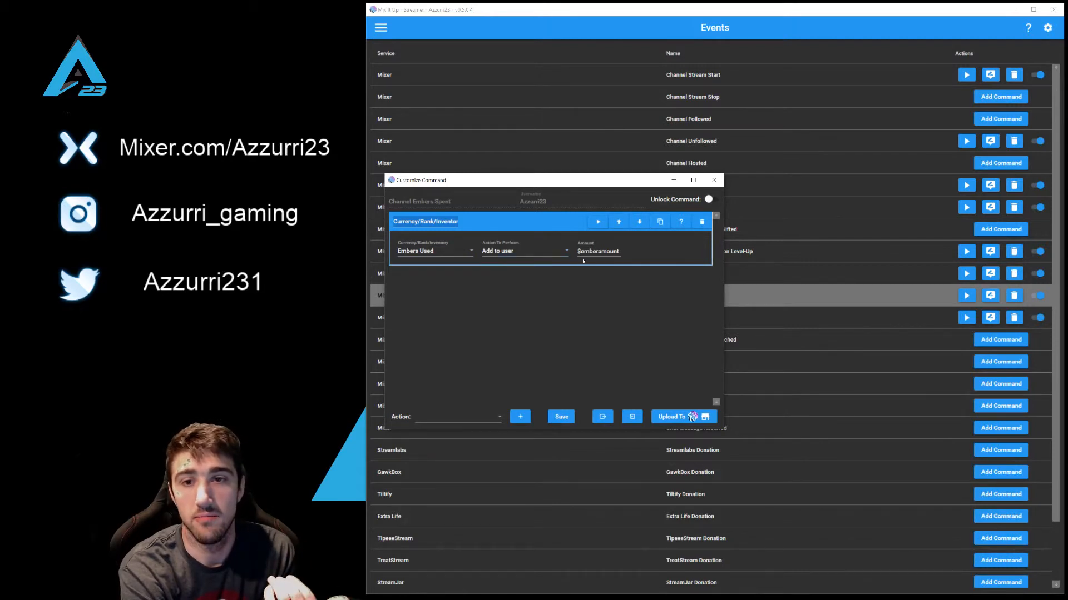
left_click(563, 418)
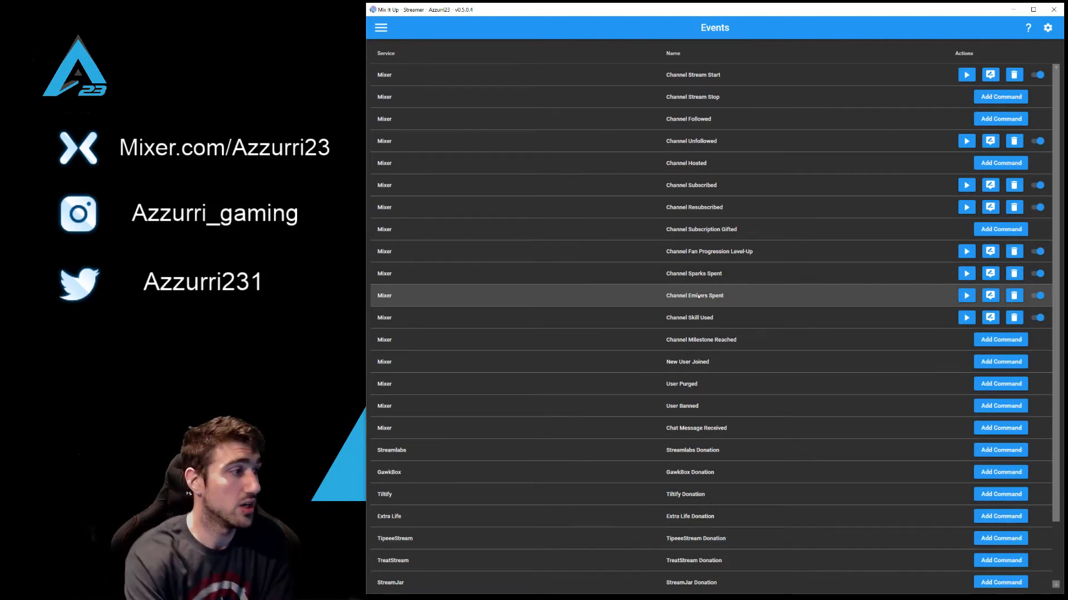
Step: Open the Channel Skill Used event's command and review its Currency/Rank/Inventory and Overlay actions' settings
left_click(991, 318)
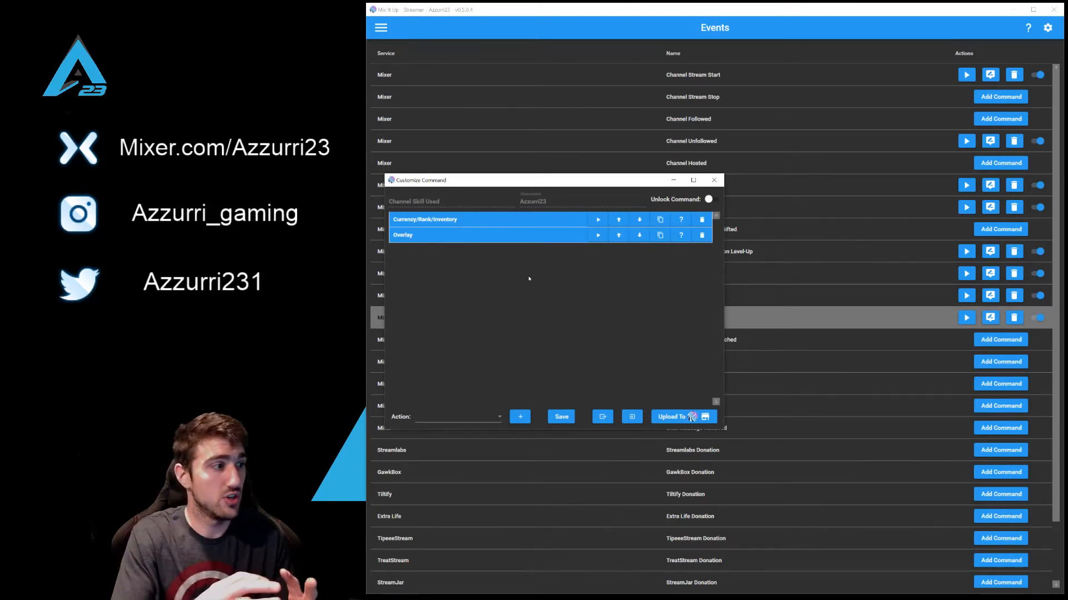
left_click(500, 222)
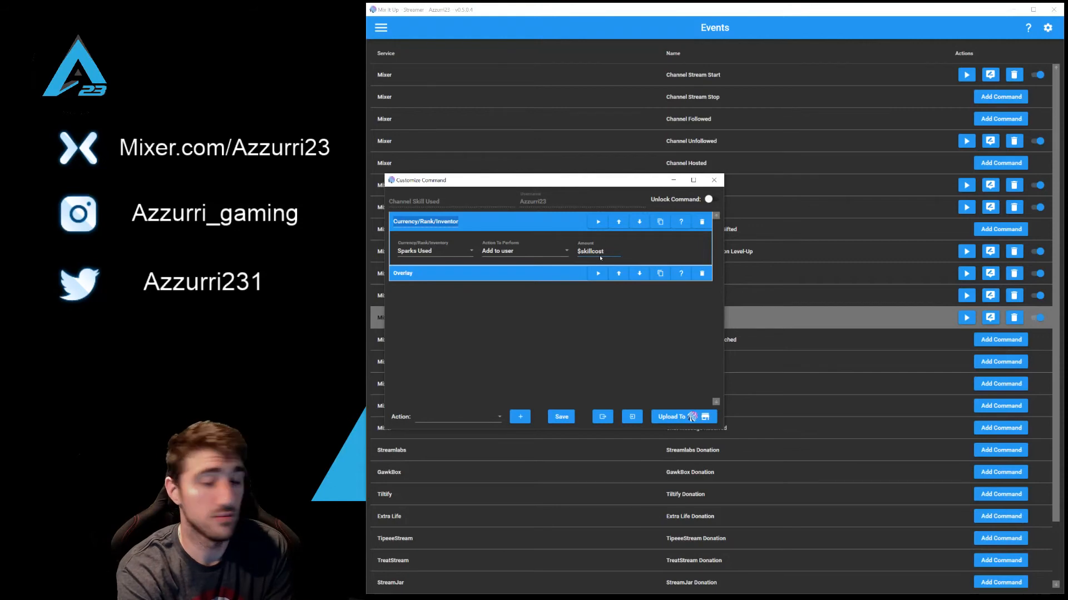
left_click(466, 276)
scroll(508, 250, "down", 1)
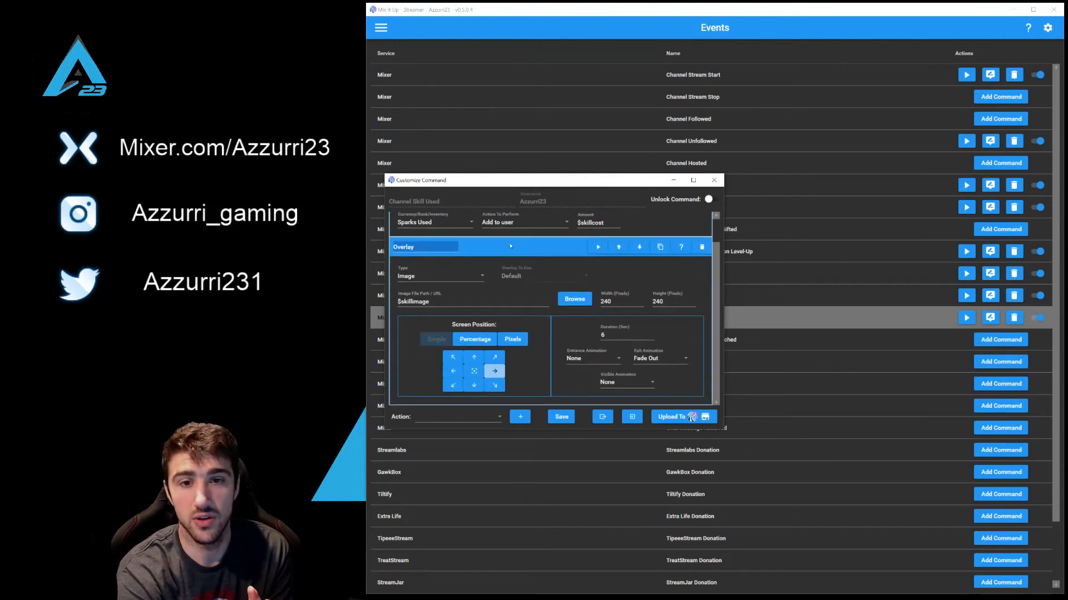
Step: Look through the action types available for the Channel Skill Used command and the Overlay action's types, keeping Image selected
left_click(497, 418)
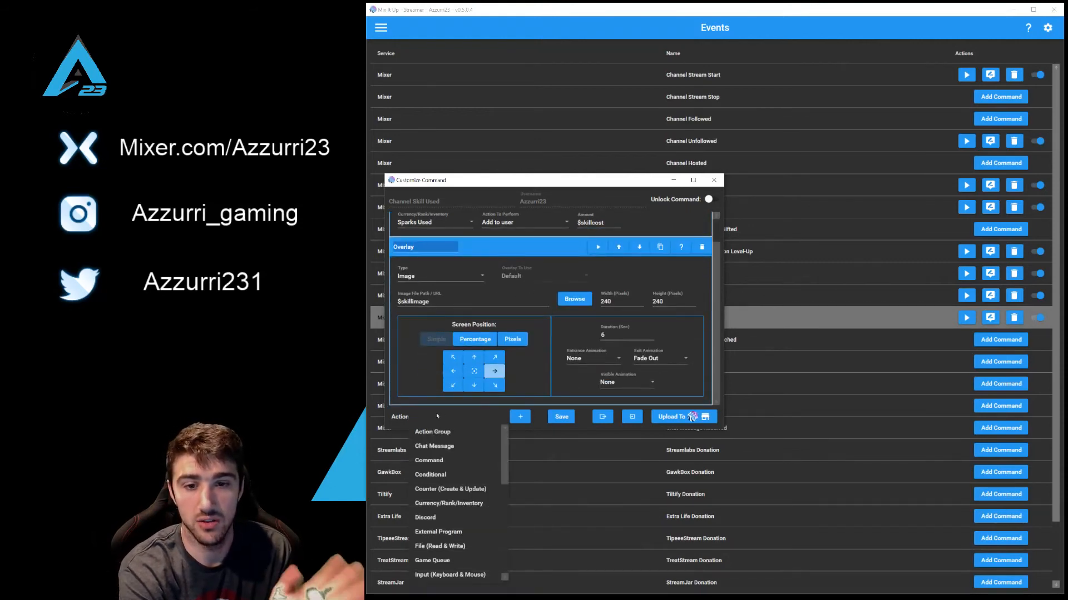
scroll(454, 473, "down", 3)
scroll(455, 472, "down", 3)
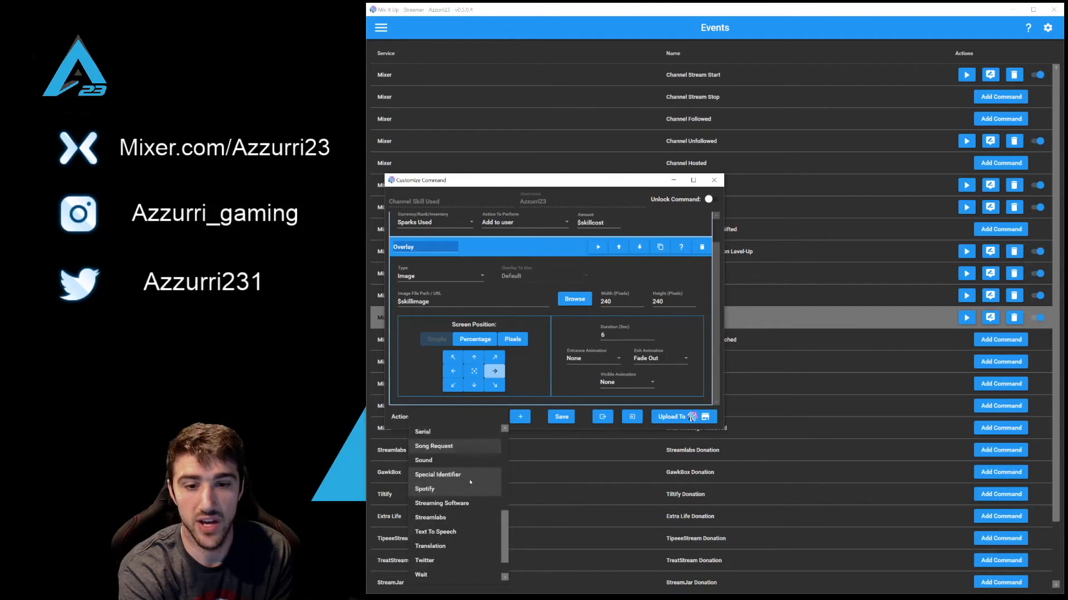
scroll(447, 531, "up", 3)
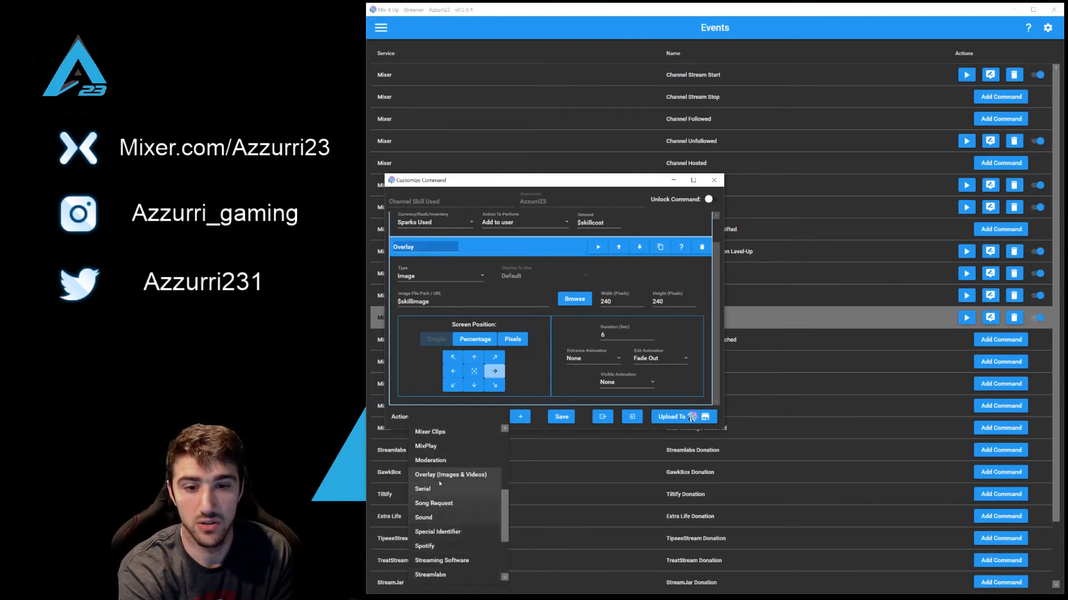
left_click(532, 434)
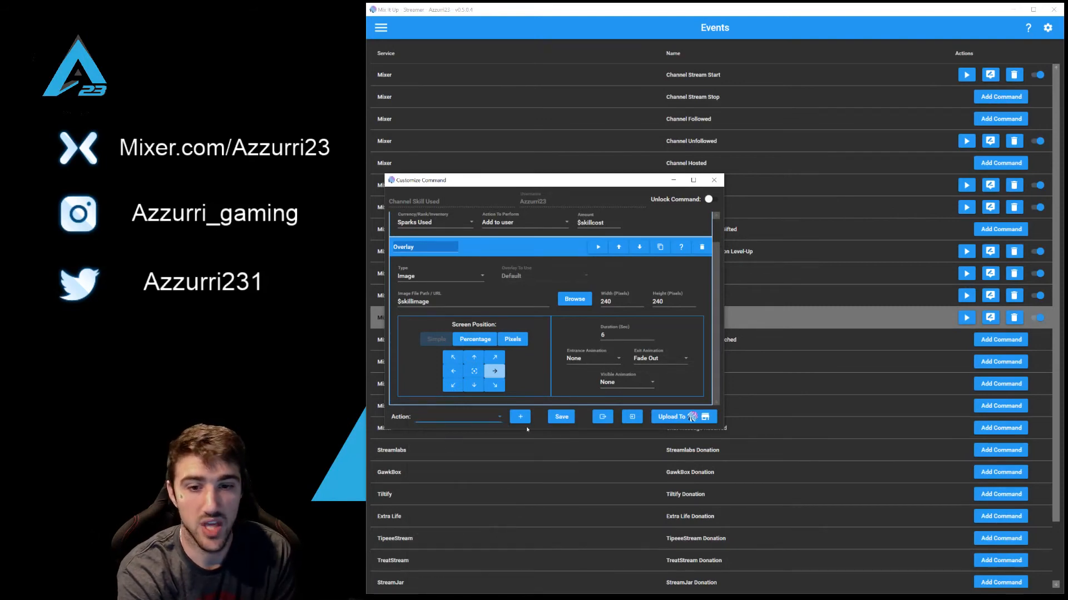
left_click(451, 278)
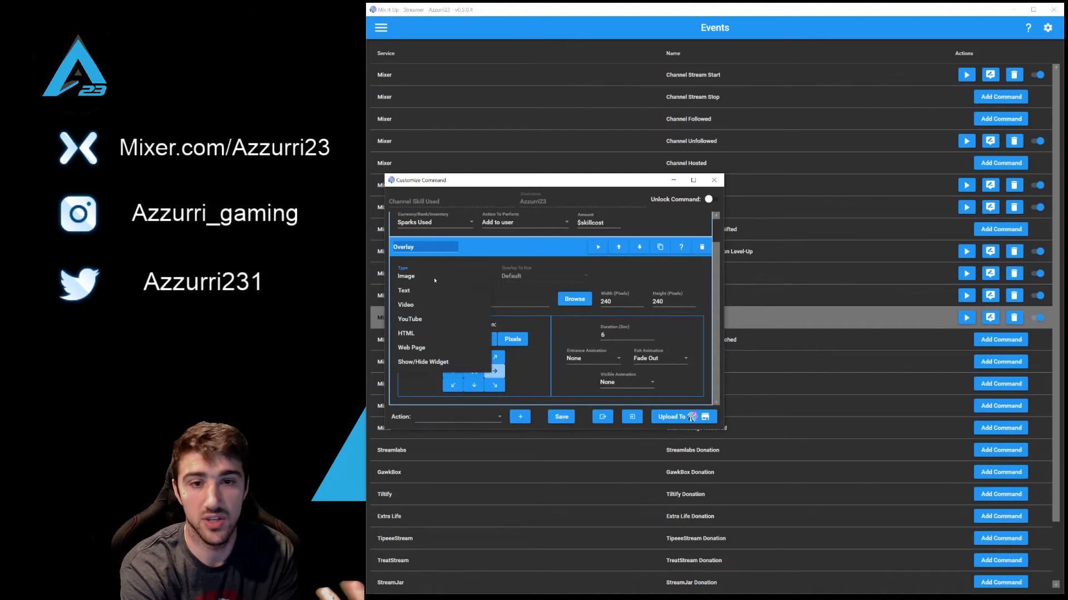
left_click(420, 278)
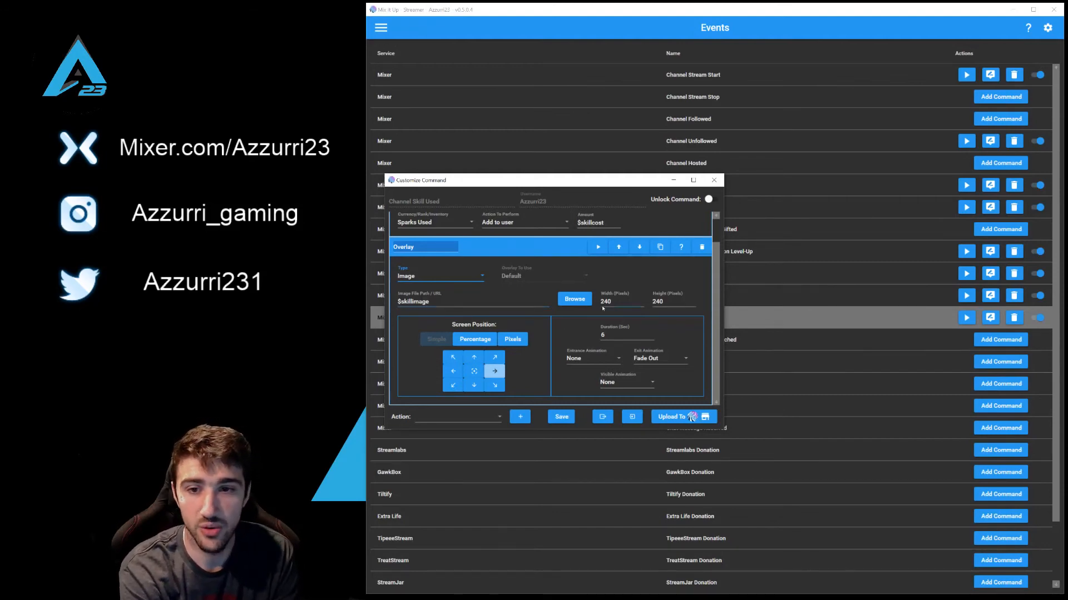
Step: Set the skill image overlay's screen position to the center, check the entrance animations while keeping None, and save the command
left_click(480, 368)
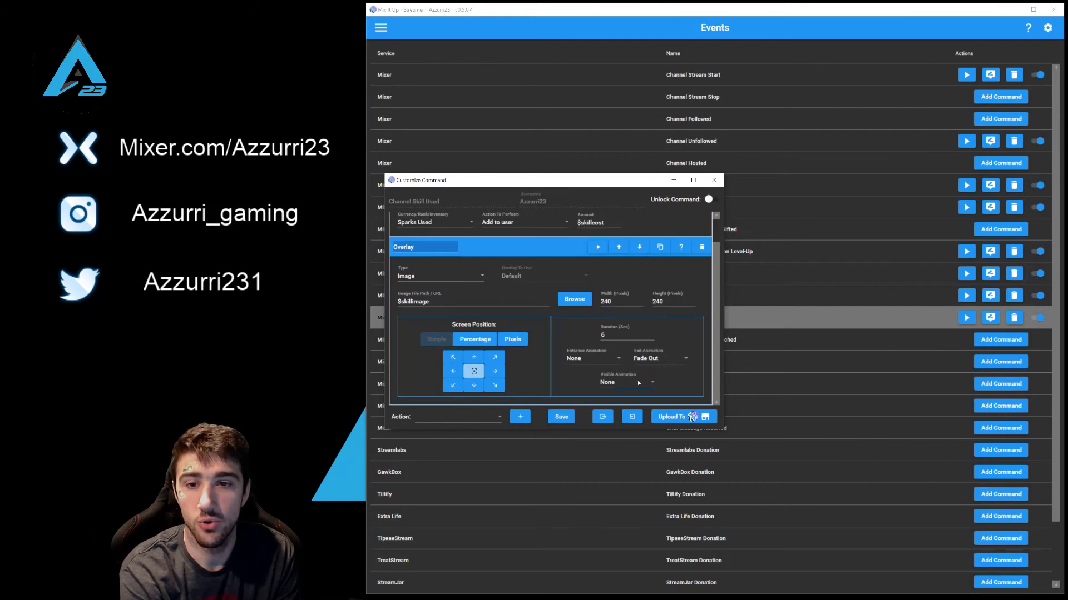
left_click(604, 361)
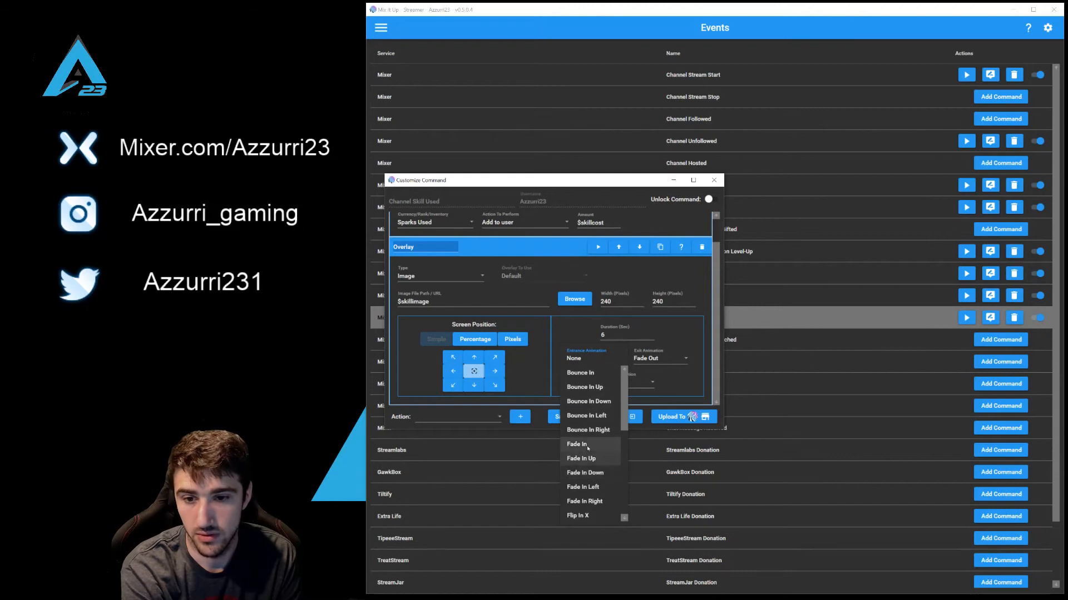
left_click(578, 358)
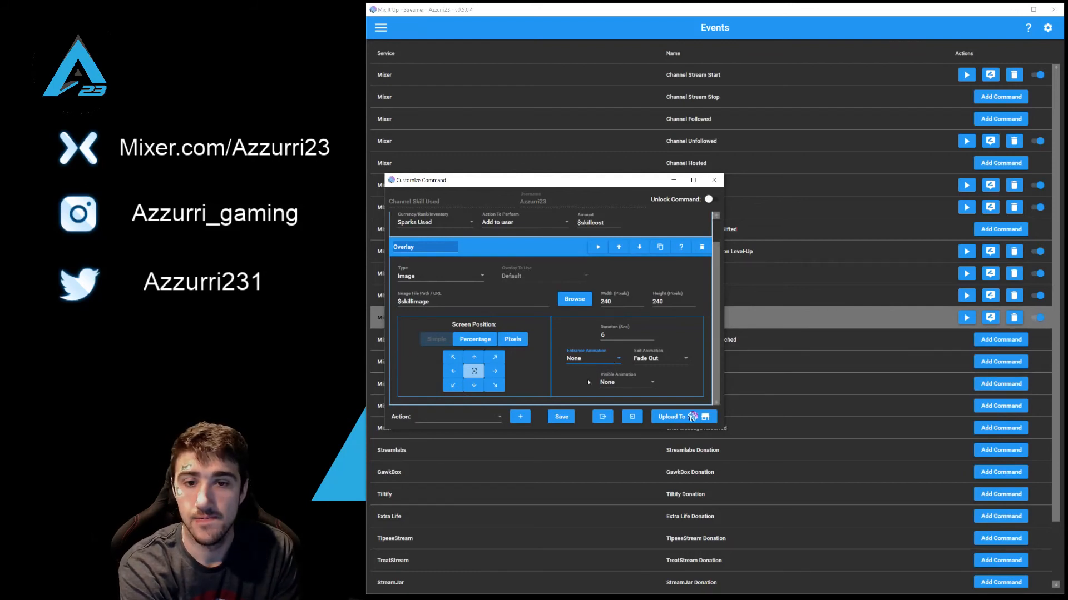
left_click(562, 417)
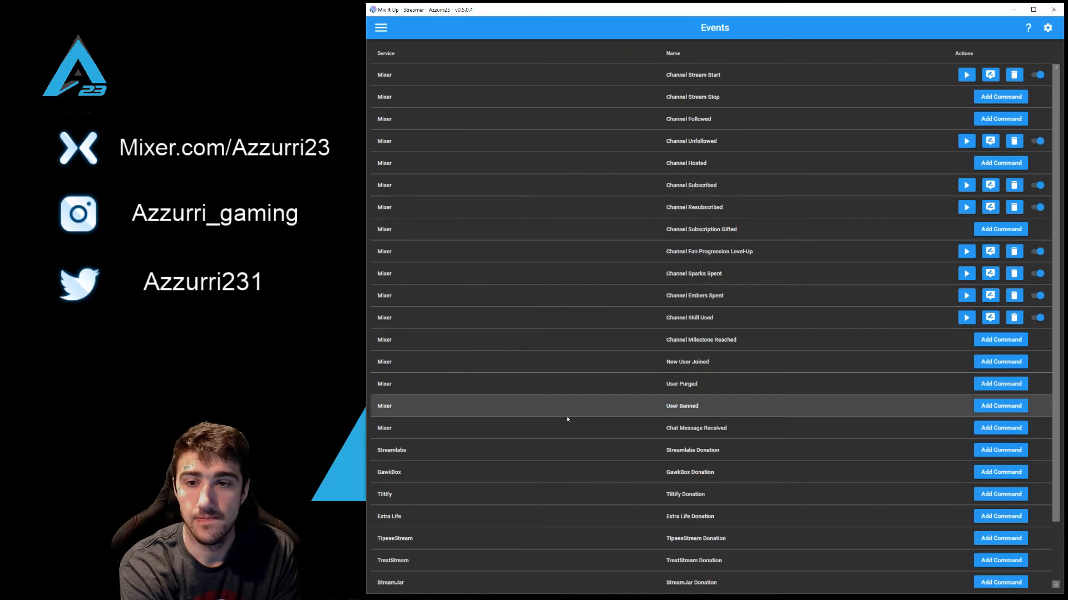